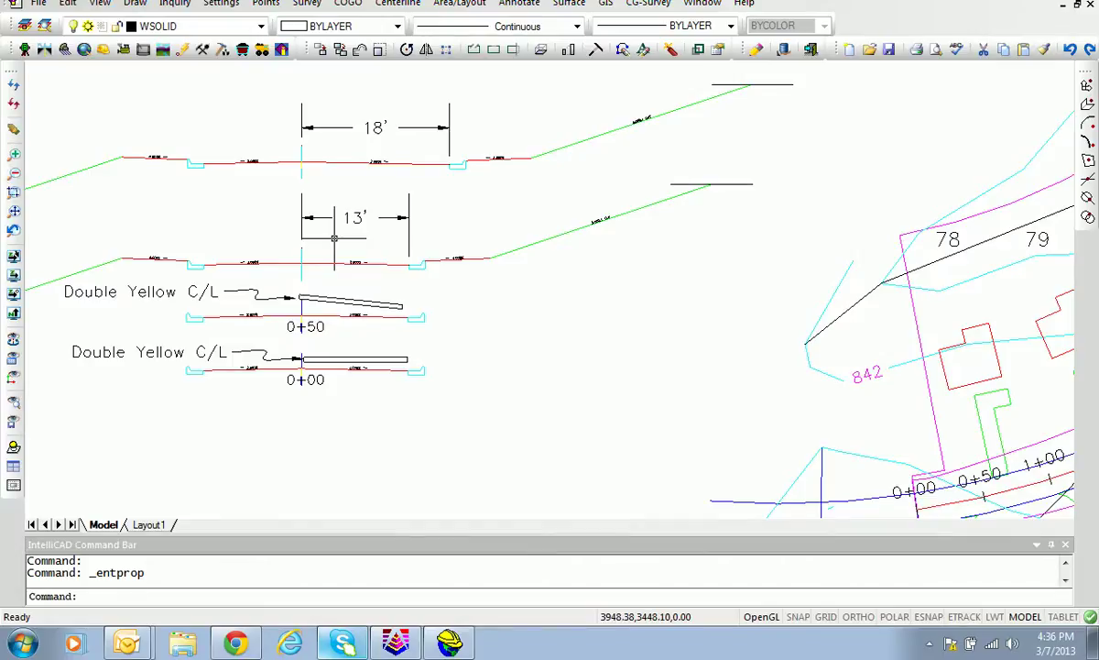
Step: Pan and zoom until the 0+00 and 0+50 Double Yellow C/L cross-sections fill the view
left_click_drag(626, 361, 621, 326)
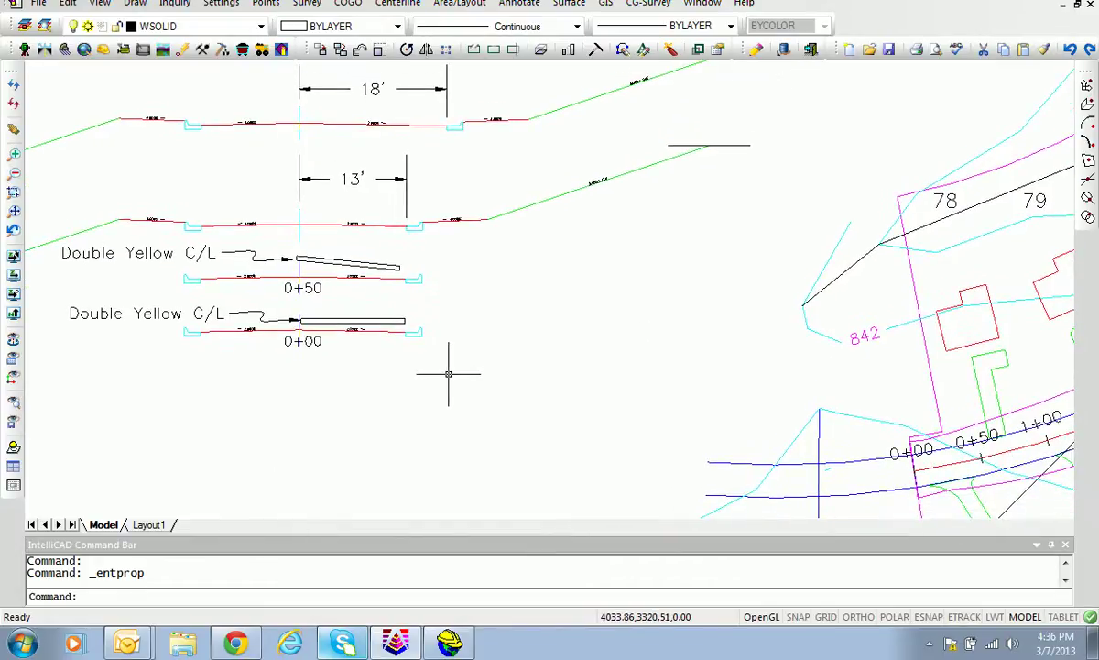
left_click_drag(449, 373, 498, 407)
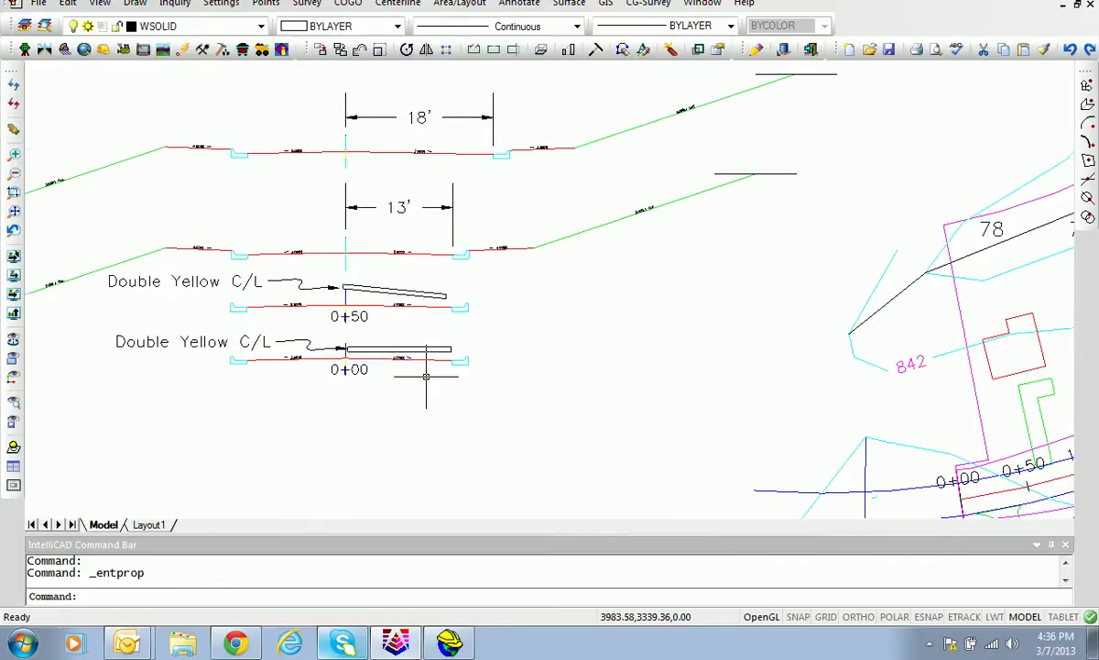
scroll(425, 376, "up", 3)
mouse_move(434, 414)
left_mouse_down()
mouse_move(530, 430)
mouse_move(483, 430)
left_mouse_up()
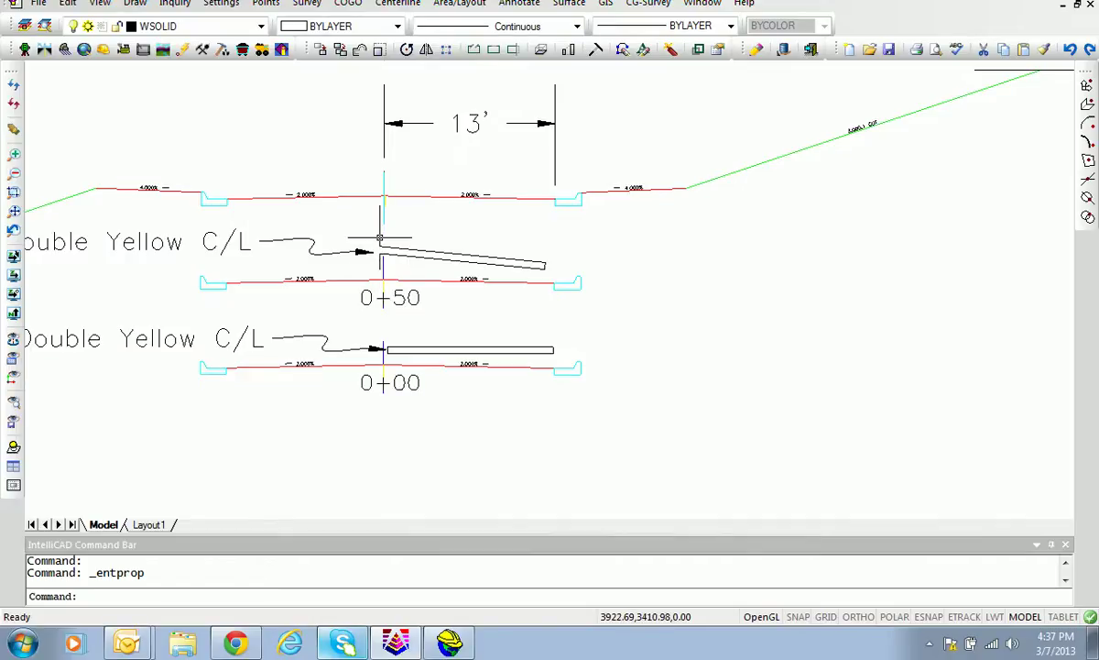
left_click(544, 263)
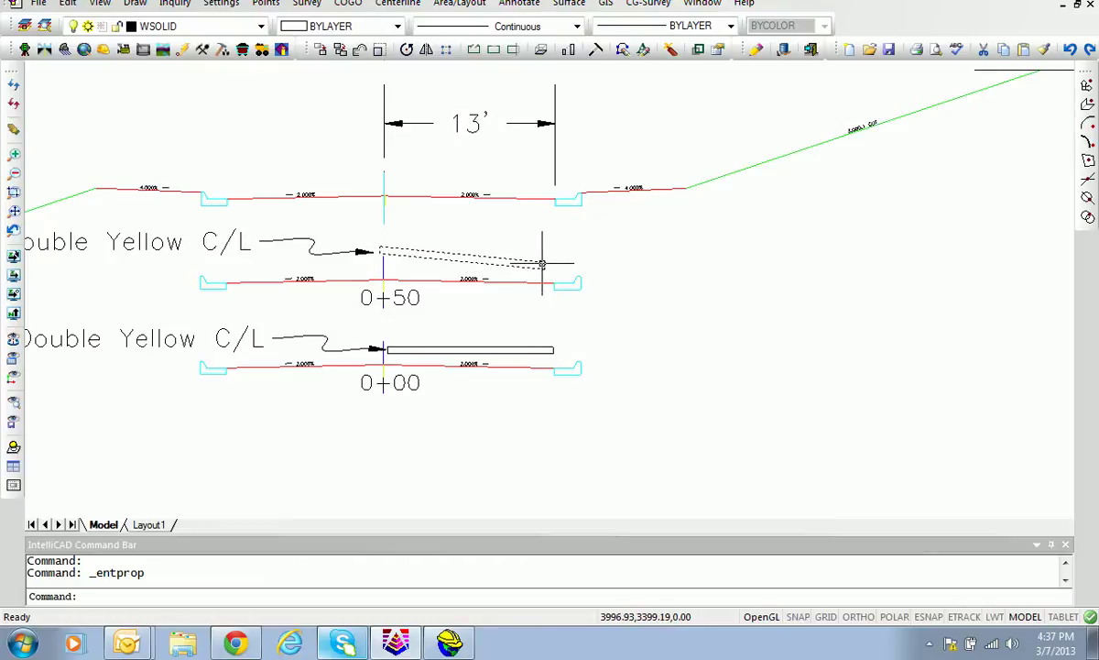
key("Escape")
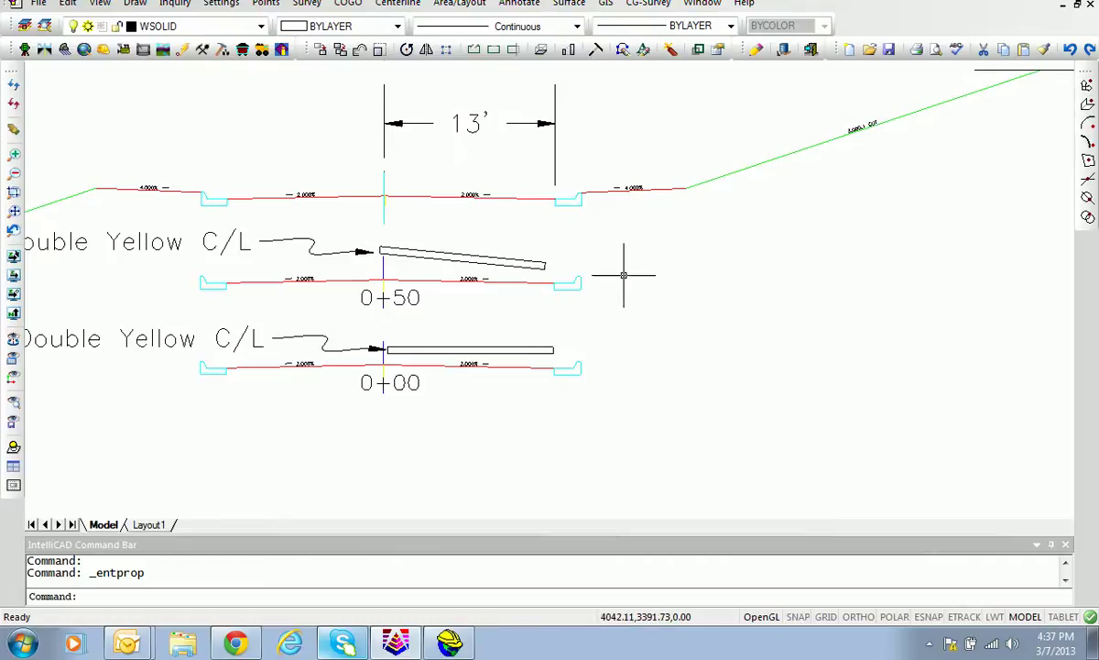
left_click(554, 353)
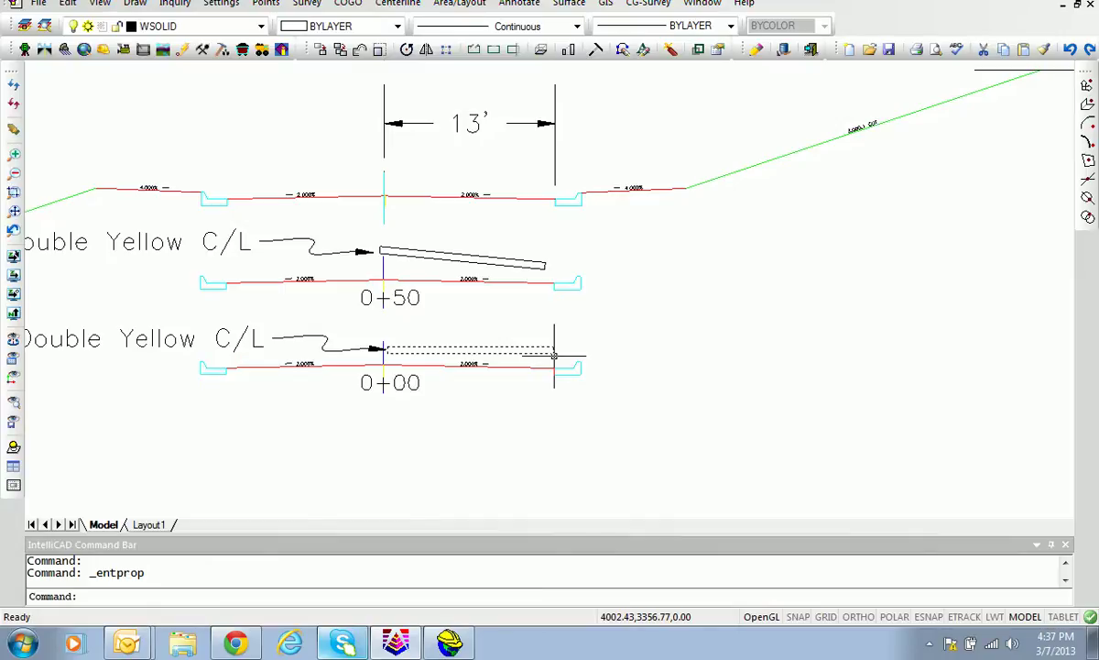
key("Escape")
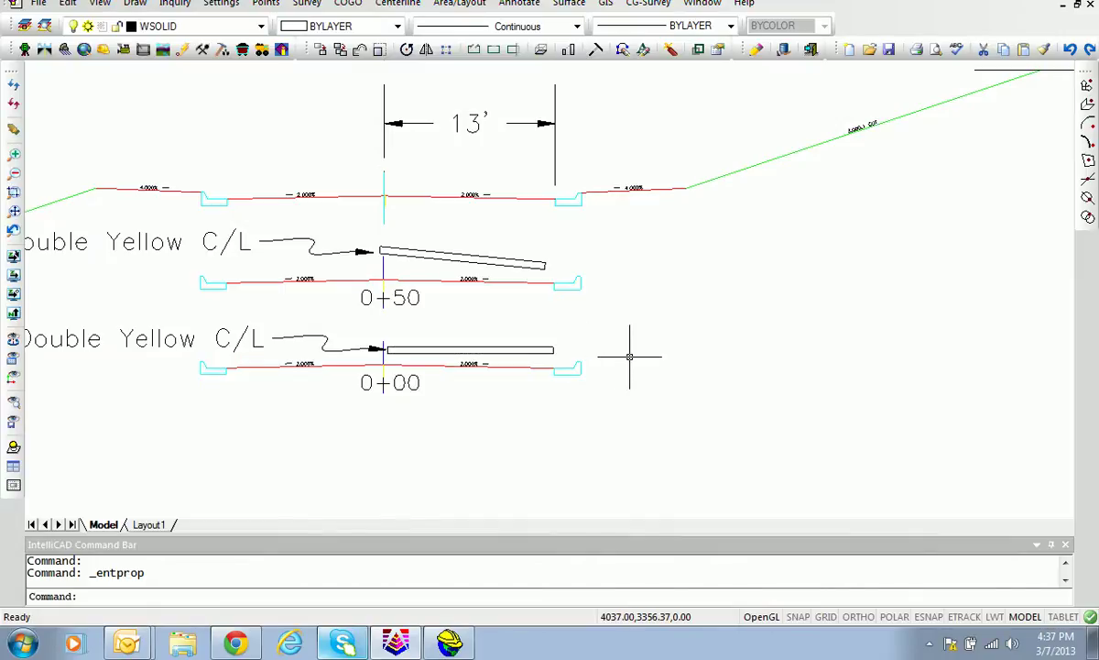
left_click_drag(614, 314, 614, 431)
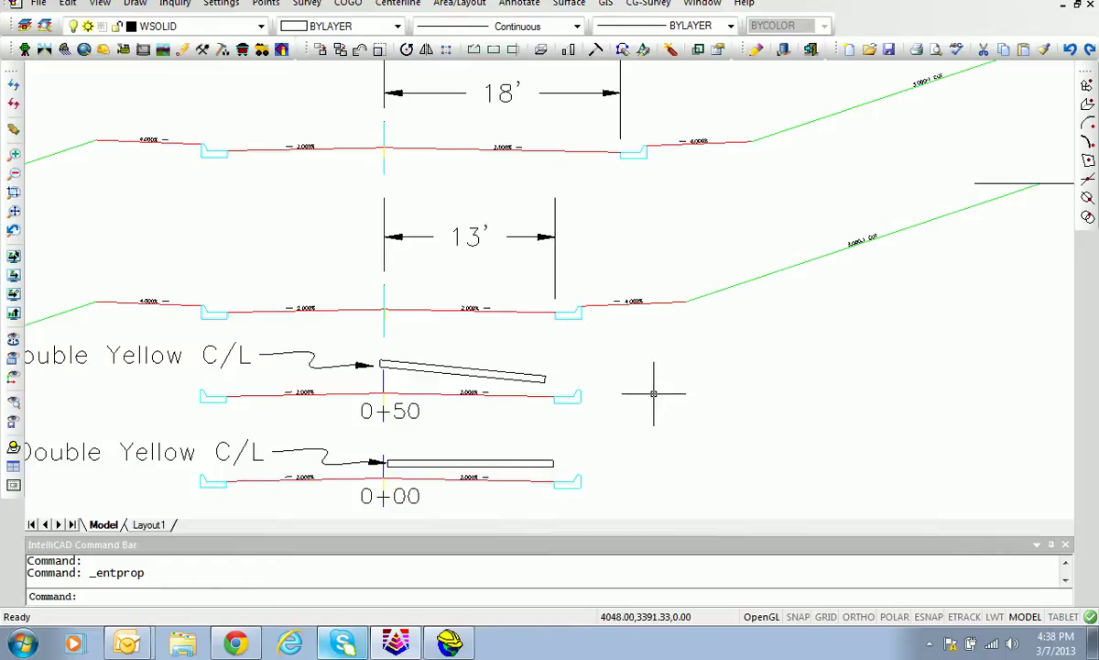
Step: Zoom in on the road centerline near station 0+00 on the site plan, then bring SurvCE forward
scroll(541, 392, "down", 2)
mouse_move(562, 392)
left_mouse_down()
mouse_move(446, 382)
mouse_move(406, 402)
left_mouse_up()
mouse_move(677, 398)
left_mouse_down()
mouse_move(462, 349)
mouse_move(383, 349)
left_mouse_up()
left_click_drag(631, 387, 593, 296)
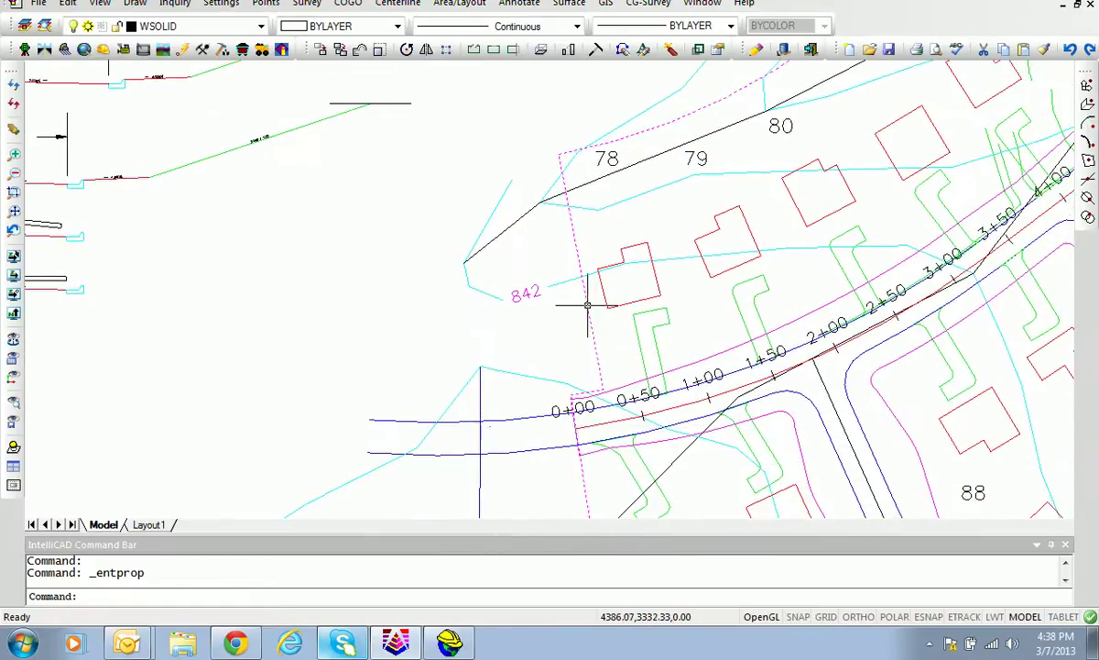
mouse_move(491, 427)
left_mouse_down()
mouse_move(491, 341)
mouse_move(449, 363)
left_mouse_up()
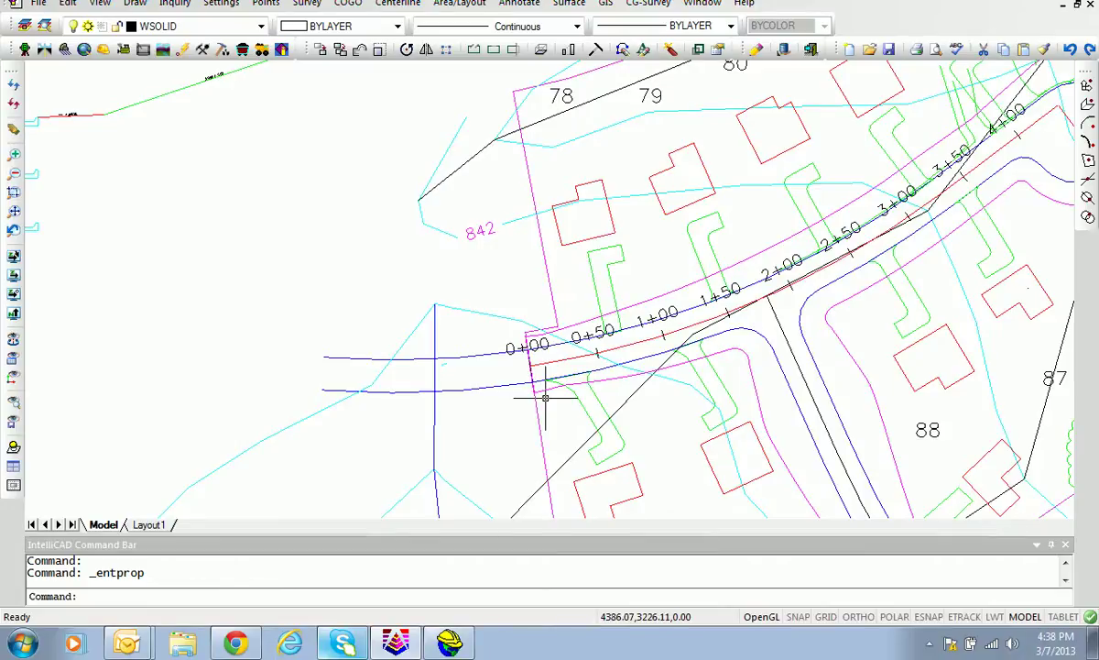
scroll(534, 403, "up", 3)
left_click_drag(535, 403, 736, 405)
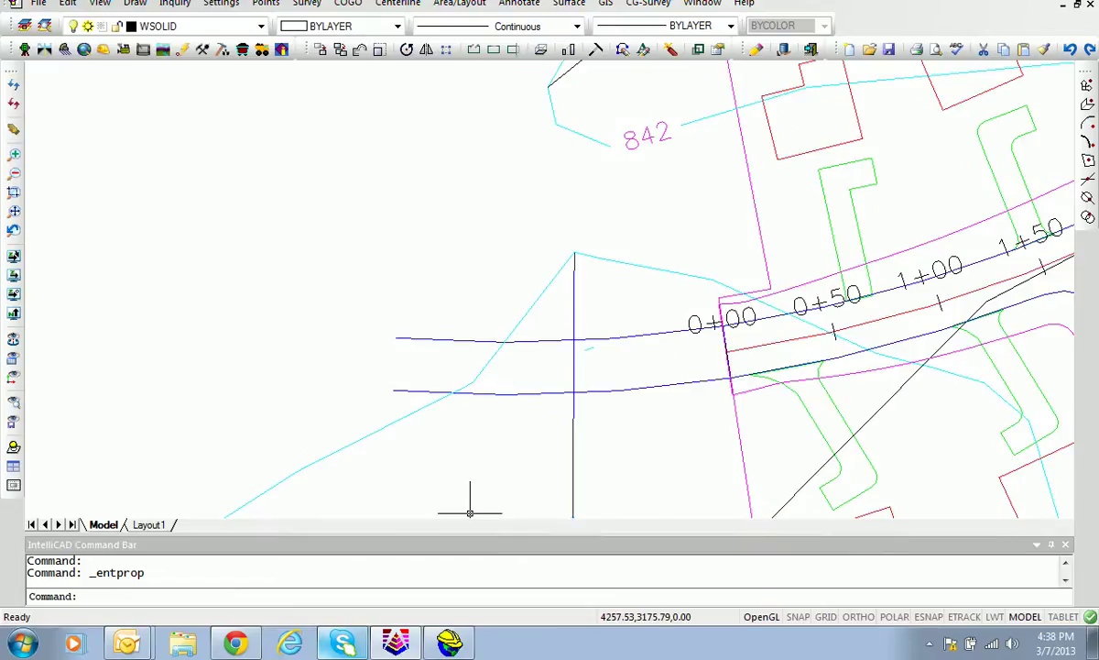
left_click(449, 644)
Step: Open NVDOT.sct via Road > 7 Utilities > Input-Edit Section File
left_click_drag(638, 107, 419, 104)
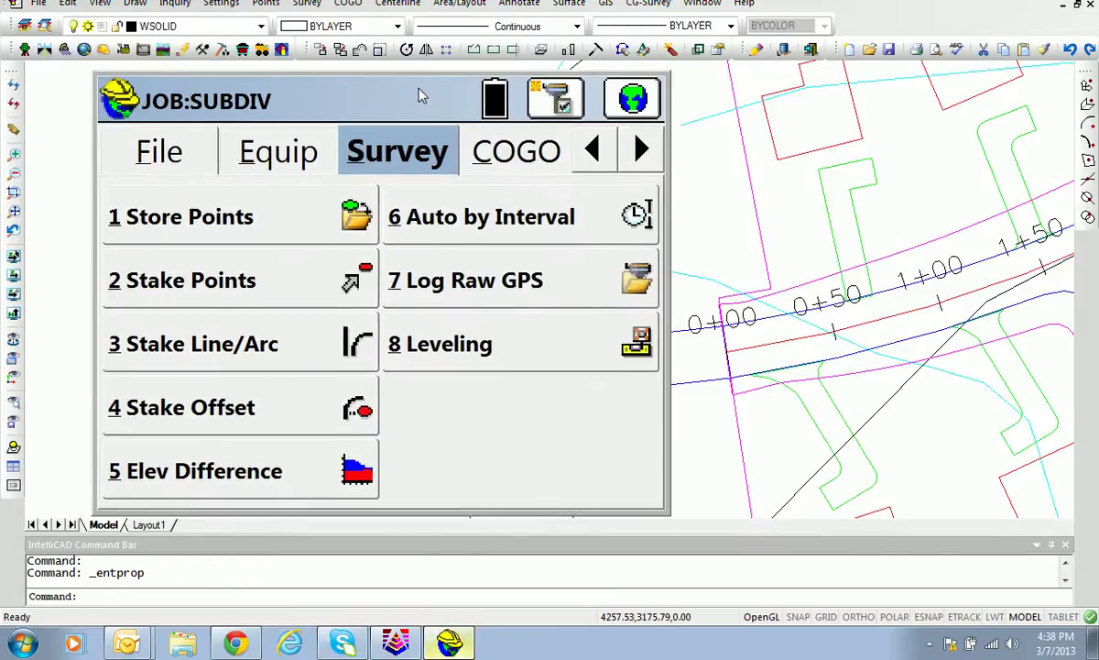
left_click(642, 146)
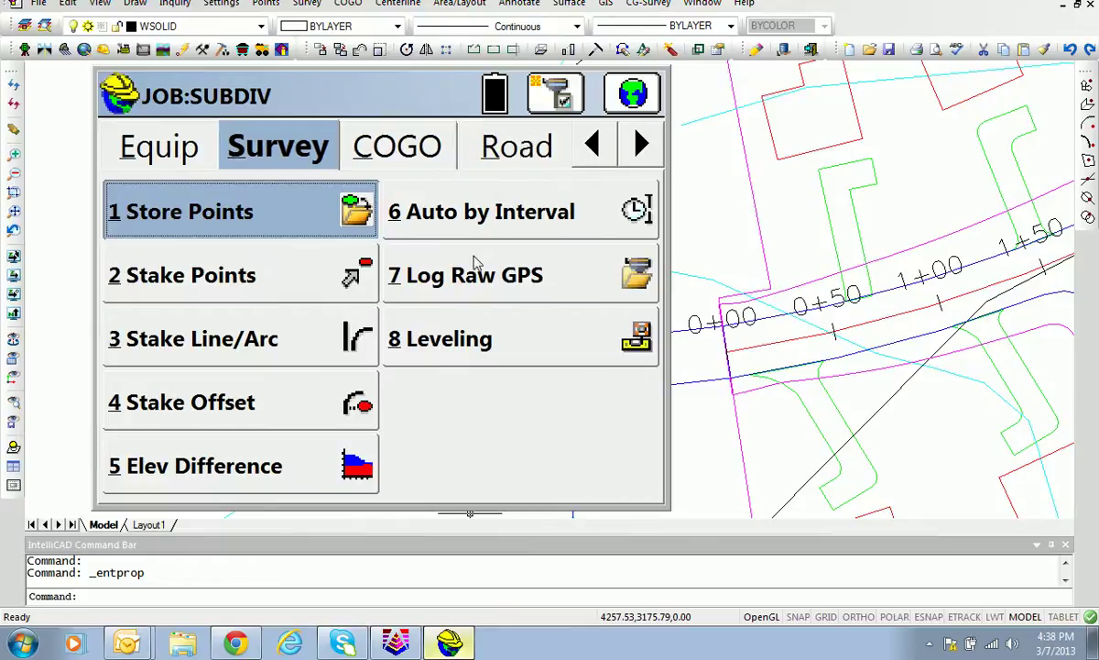
left_click(497, 144)
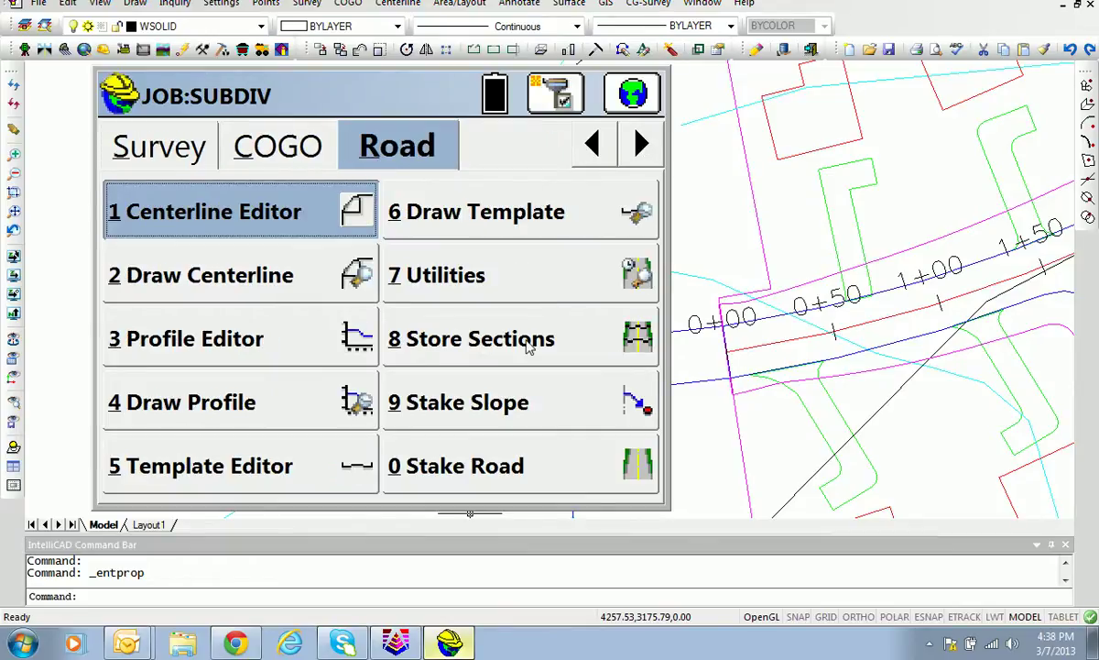
left_click(444, 285)
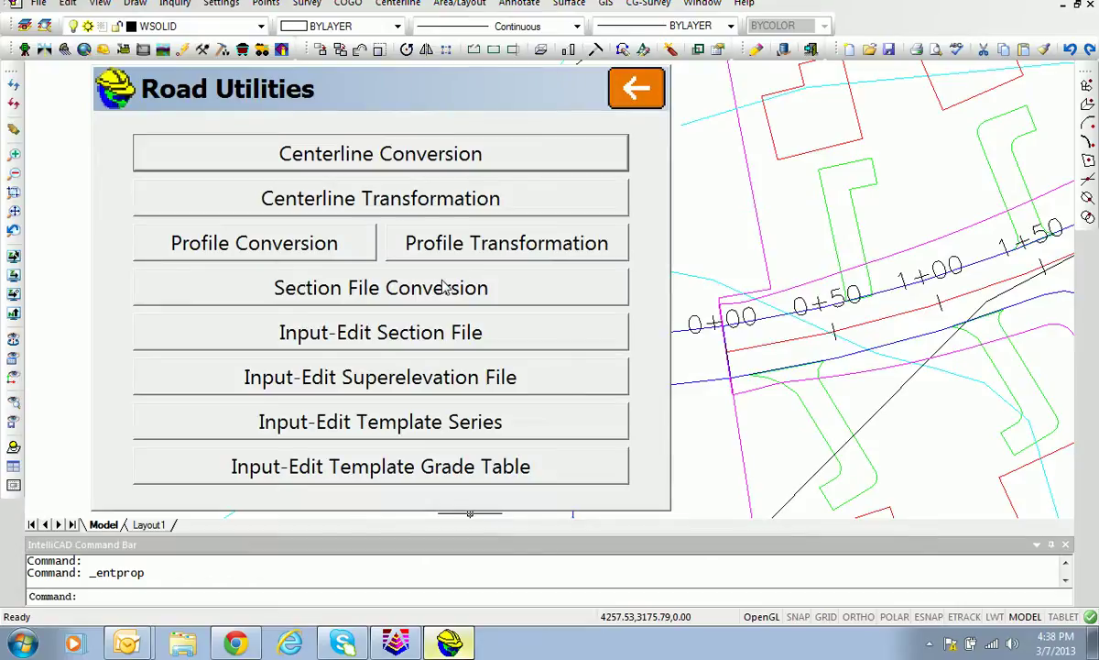
left_click(359, 344)
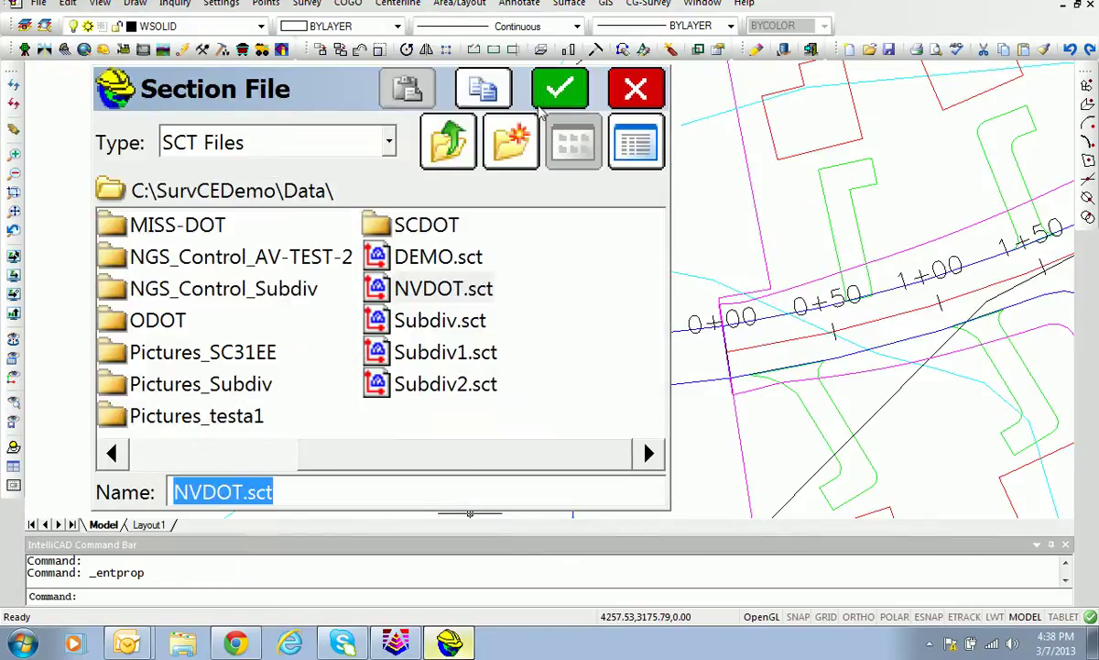
left_click(570, 90)
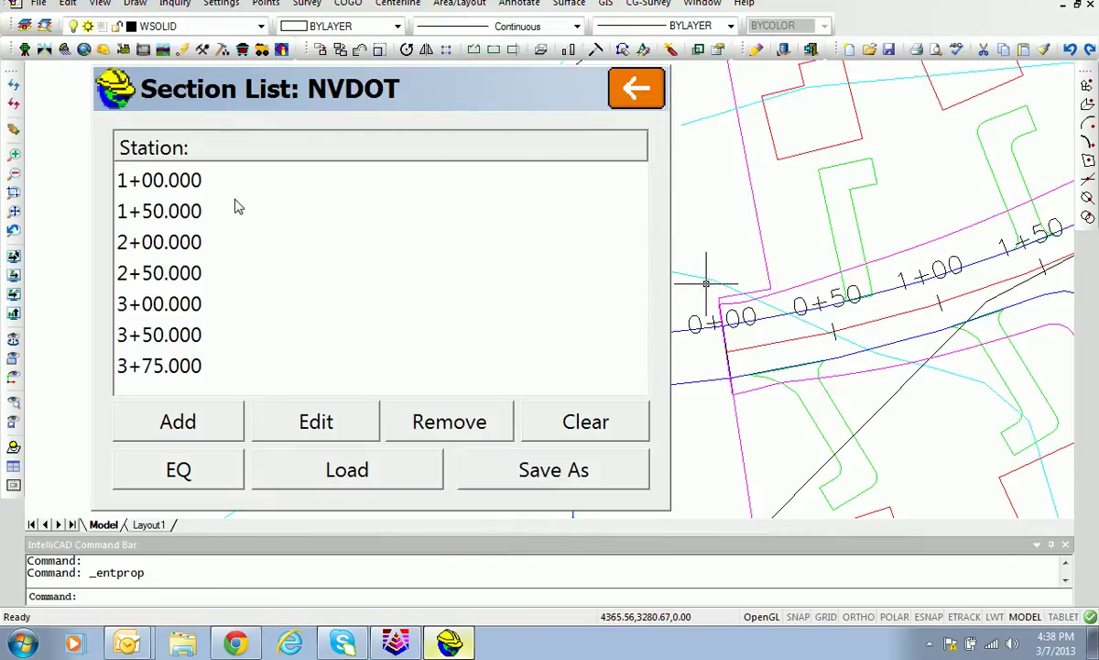
Step: Check station 2+00's DOUBLEYELLOW and EP offsets, then exit the section list without saving
left_click(160, 252)
left_click(302, 419)
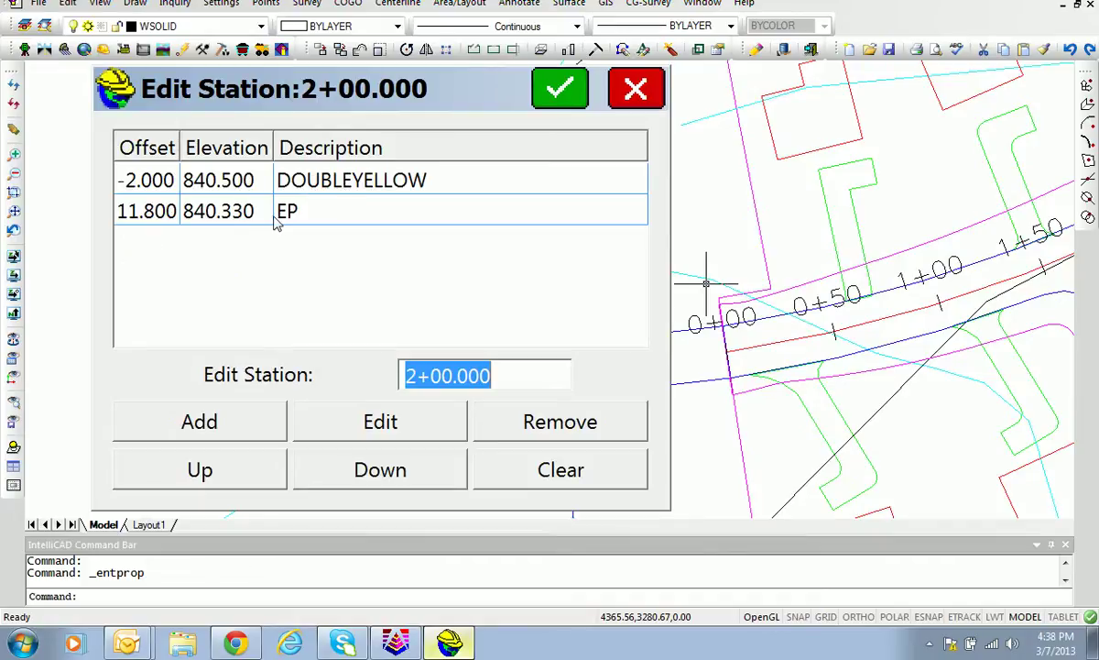
left_click(560, 89)
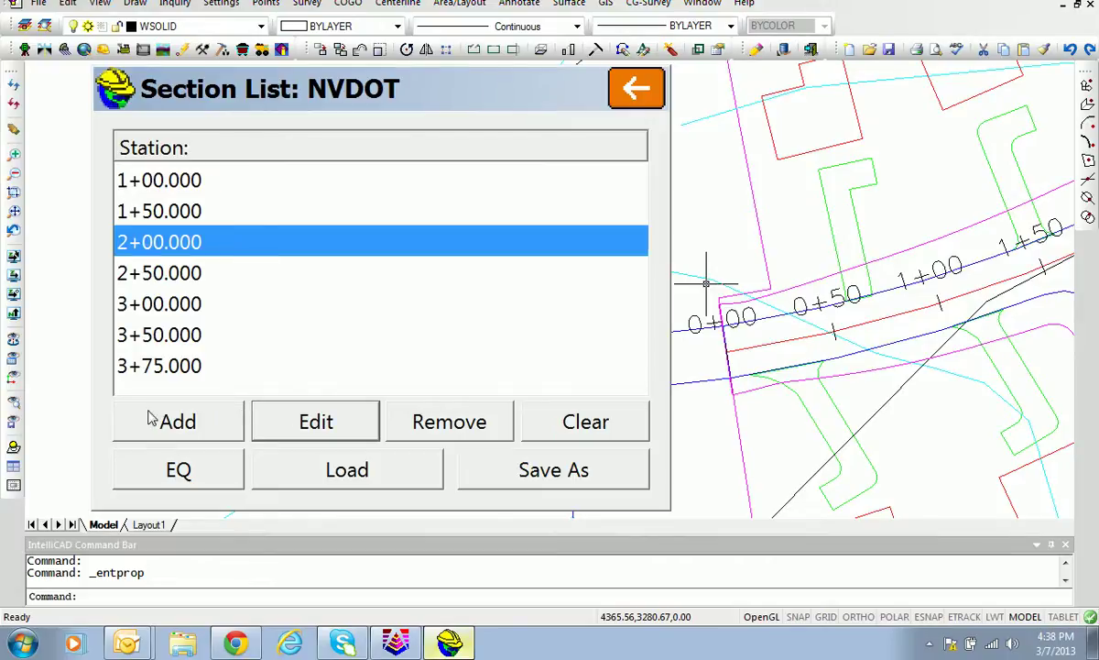
left_click(598, 90)
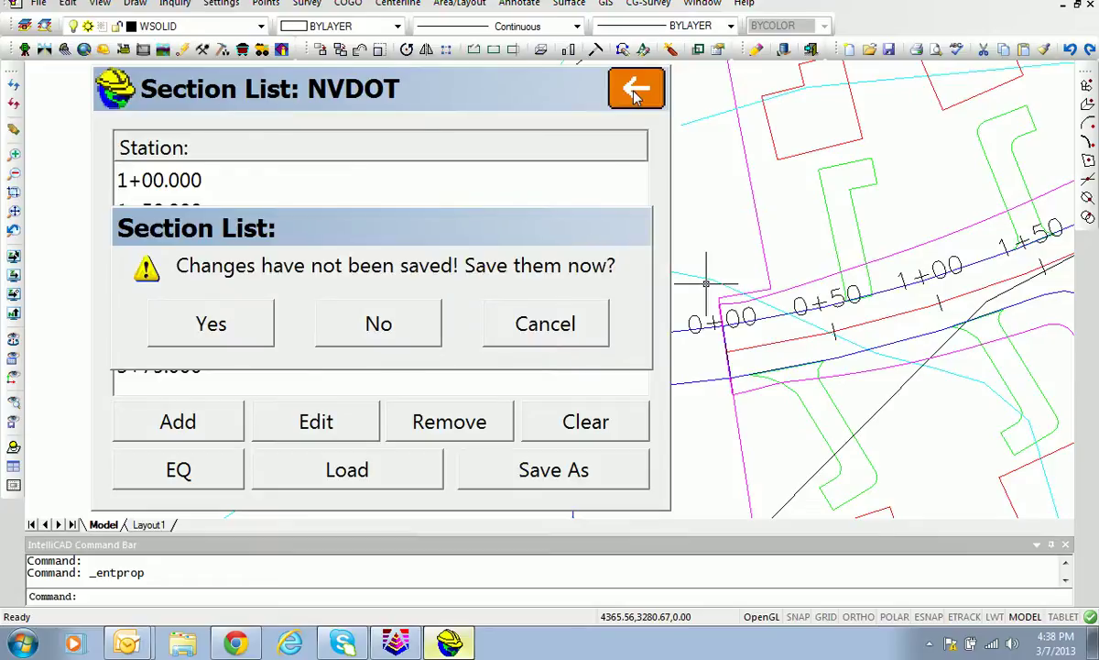
left_click(372, 335)
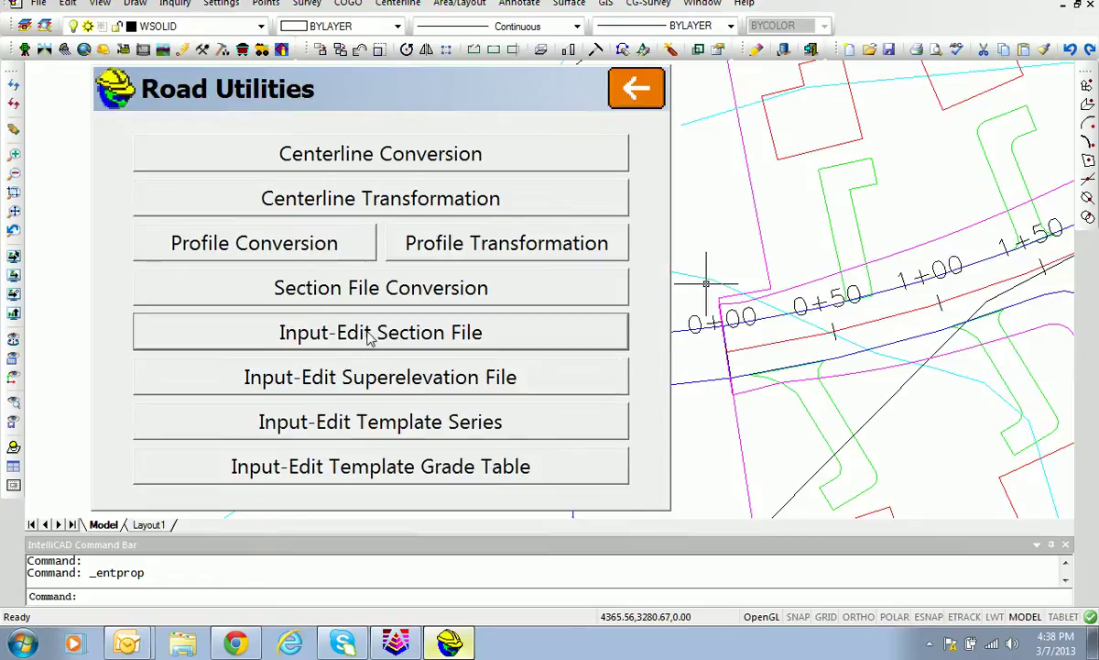
Step: Open 8 Store Sections and define the alignment from the Subdiv.cl centerline file
left_click(639, 94)
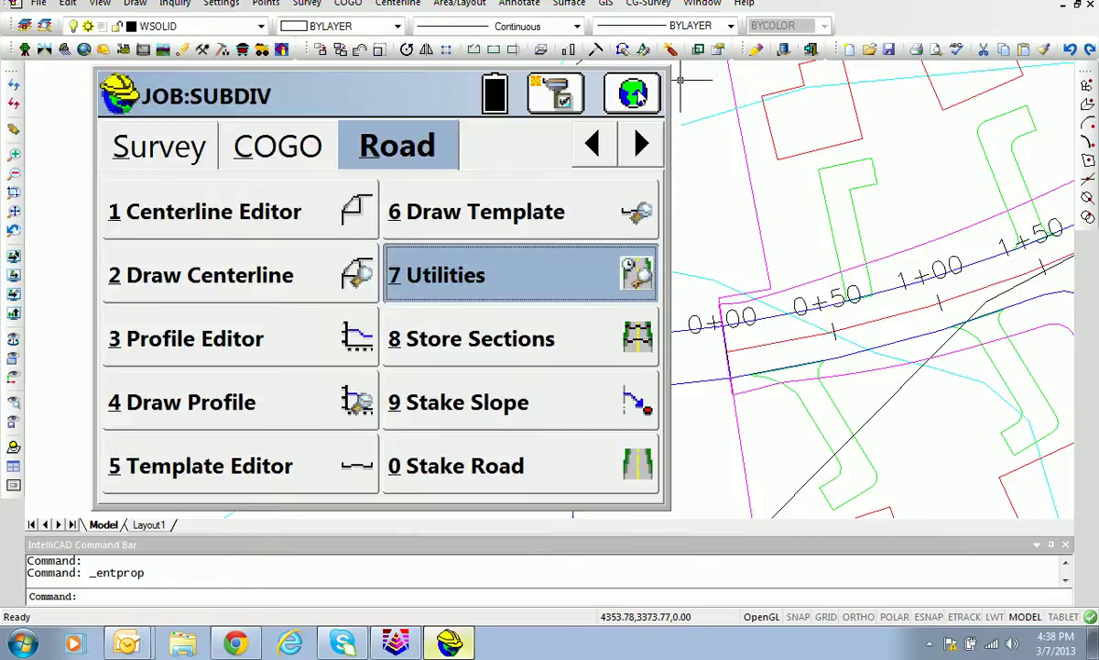
left_click(483, 343)
left_click(372, 240)
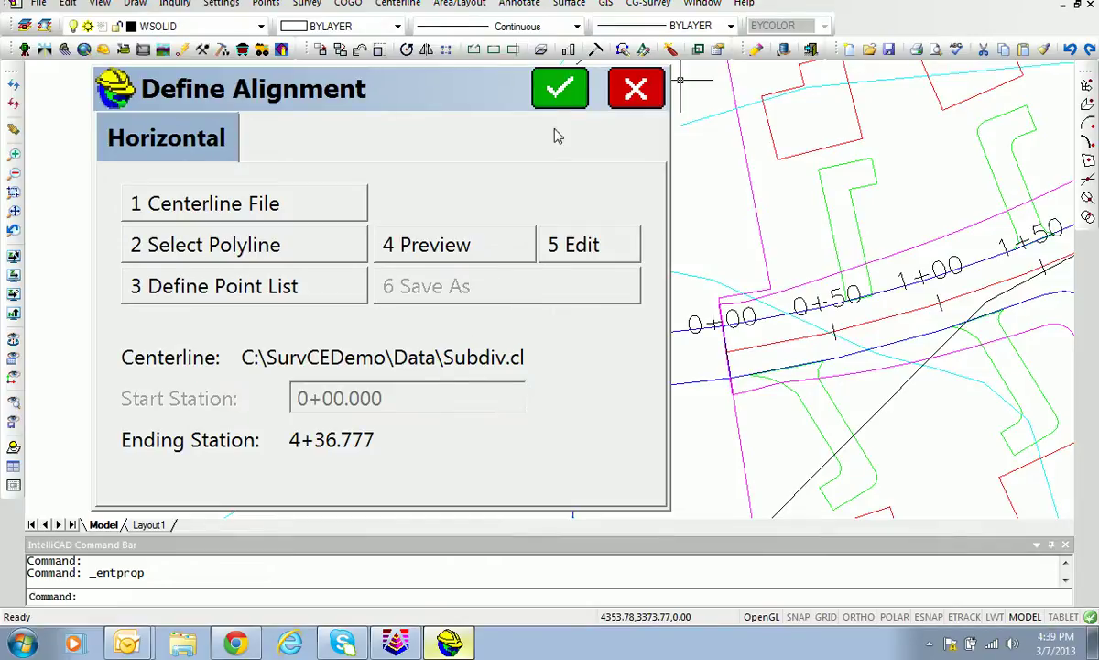
left_click(562, 88)
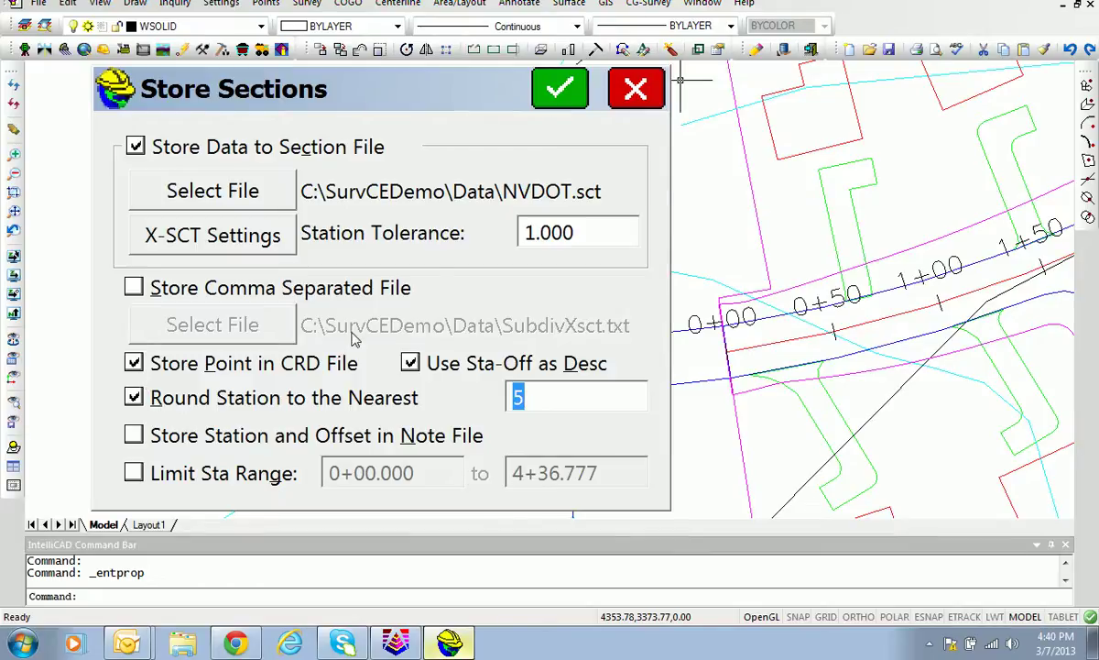
Step: Start the cross-section survey and store shots 66 and 67 at elevations 836.27 and 836.26
left_click(560, 89)
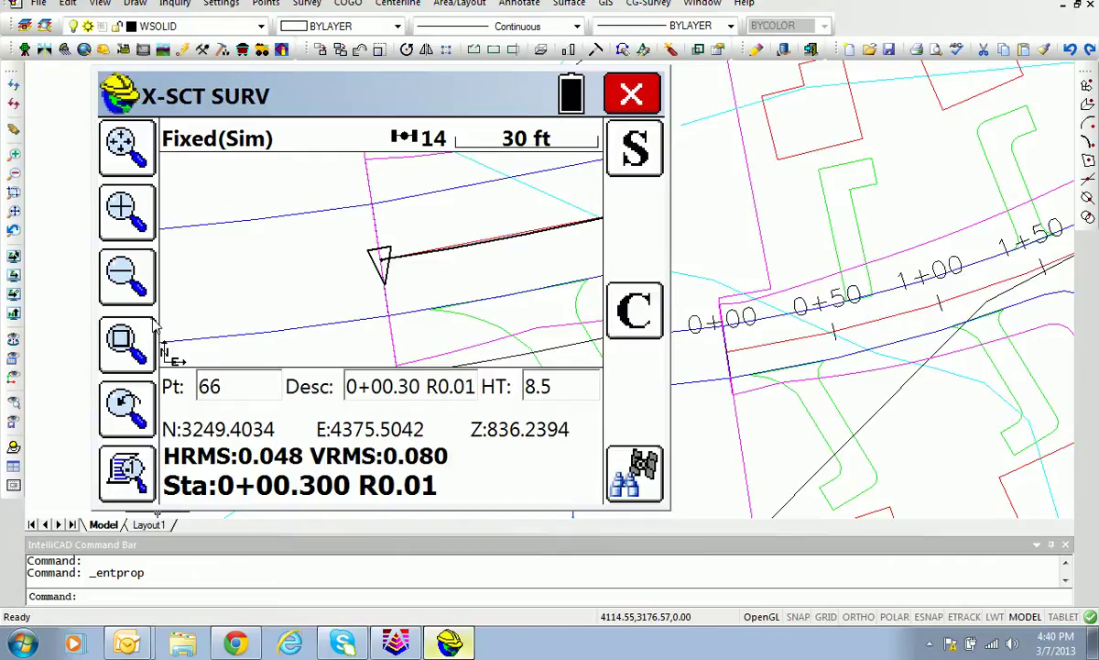
left_click_drag(270, 101, 356, 103)
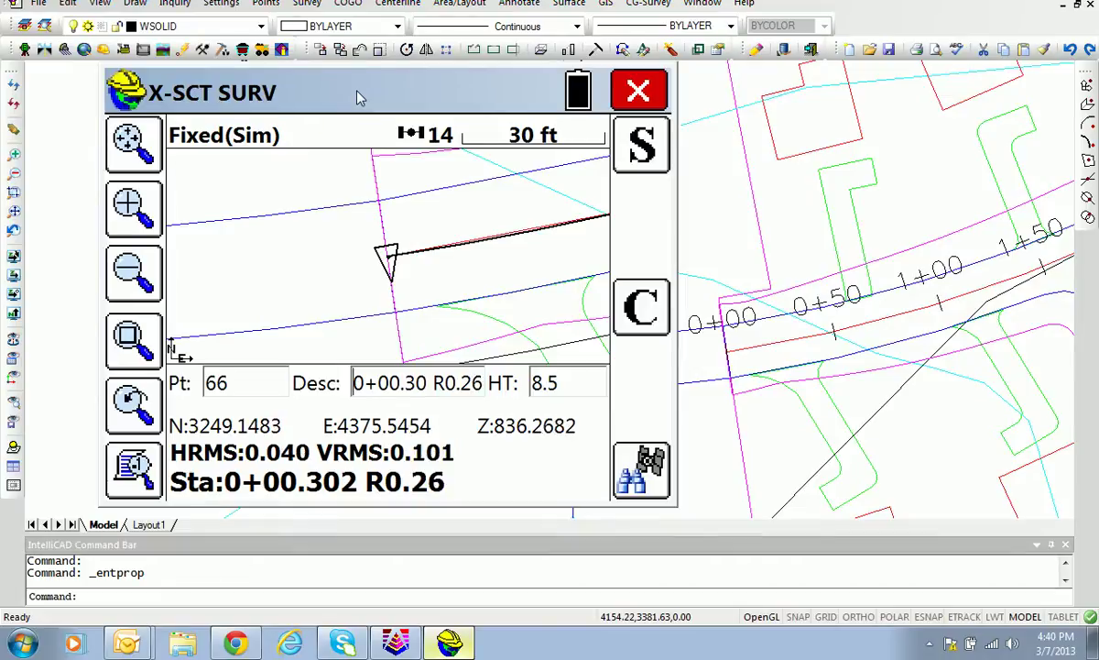
key("s")
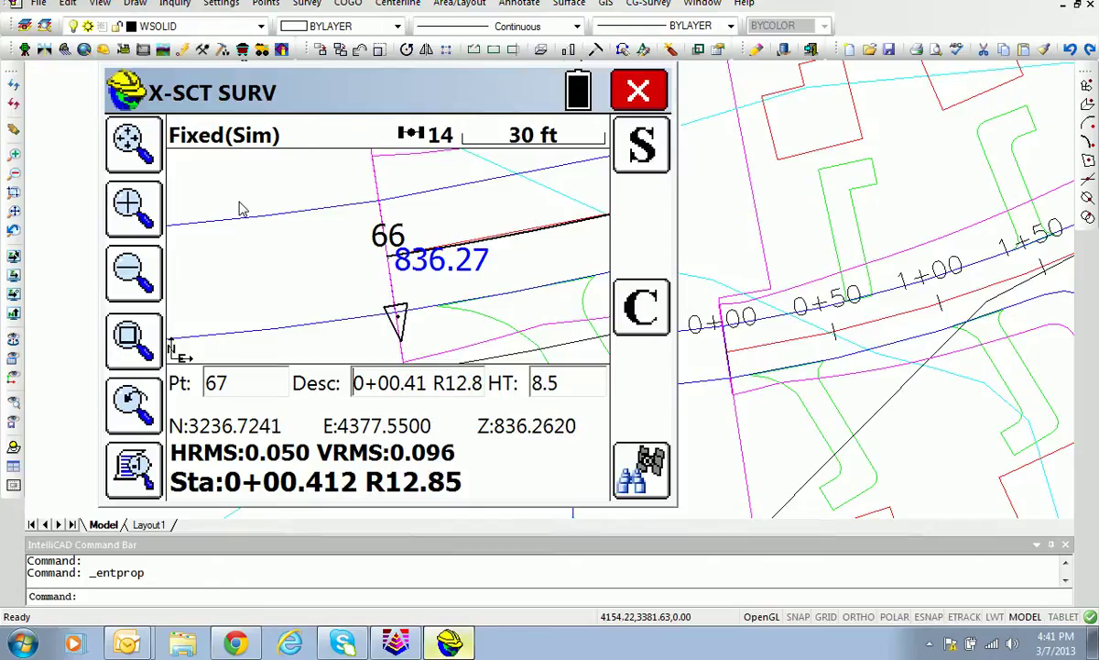
key("s")
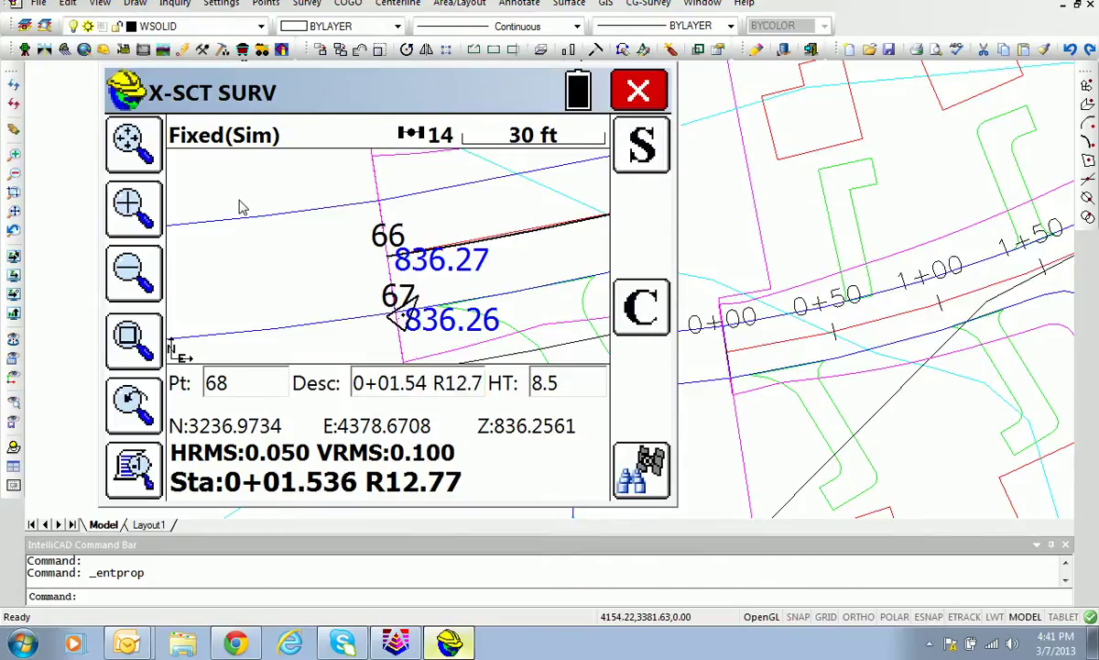
left_click(711, 442)
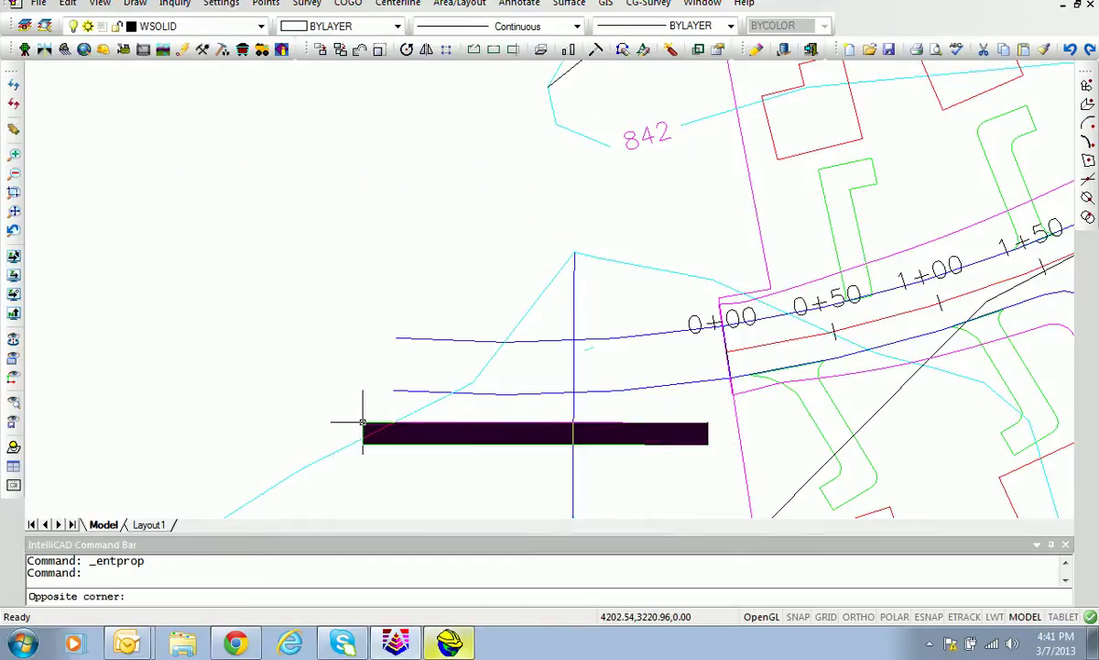
Step: Finish the drawing window and zoom back onto the Double Yellow C/L sections
left_click(635, 411)
scroll(635, 412, "down", 5)
scroll(530, 437, "up", 6)
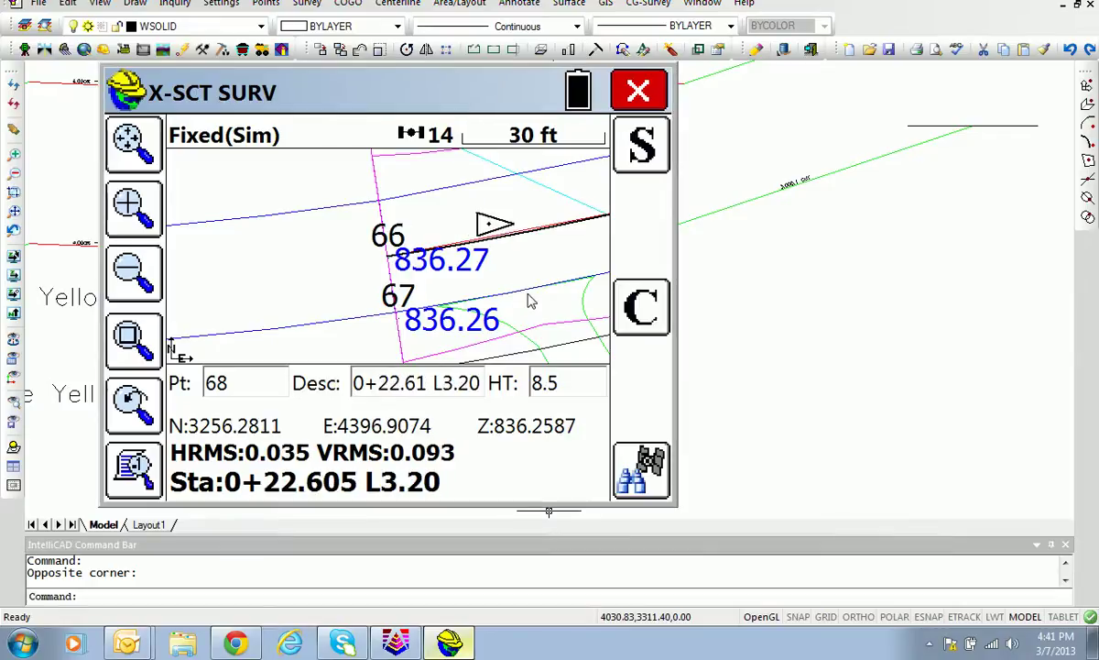
left_click(646, 316)
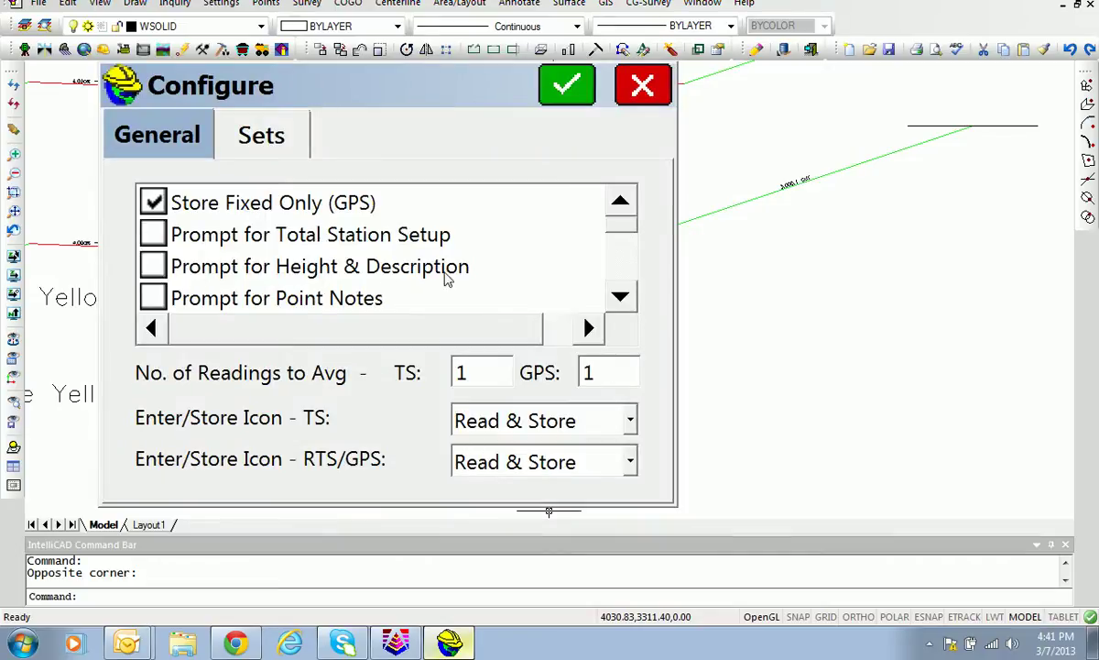
left_click(568, 87)
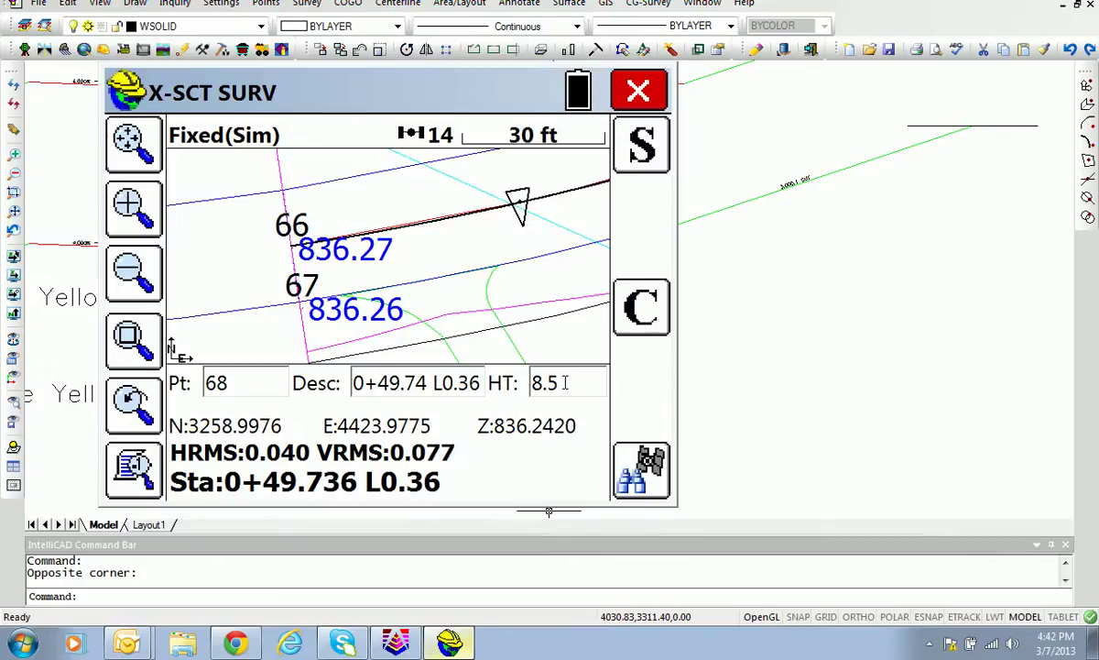
Step: Store point 68, change the rod height to 9.2, and store the shot at 0+51.230
key("s")
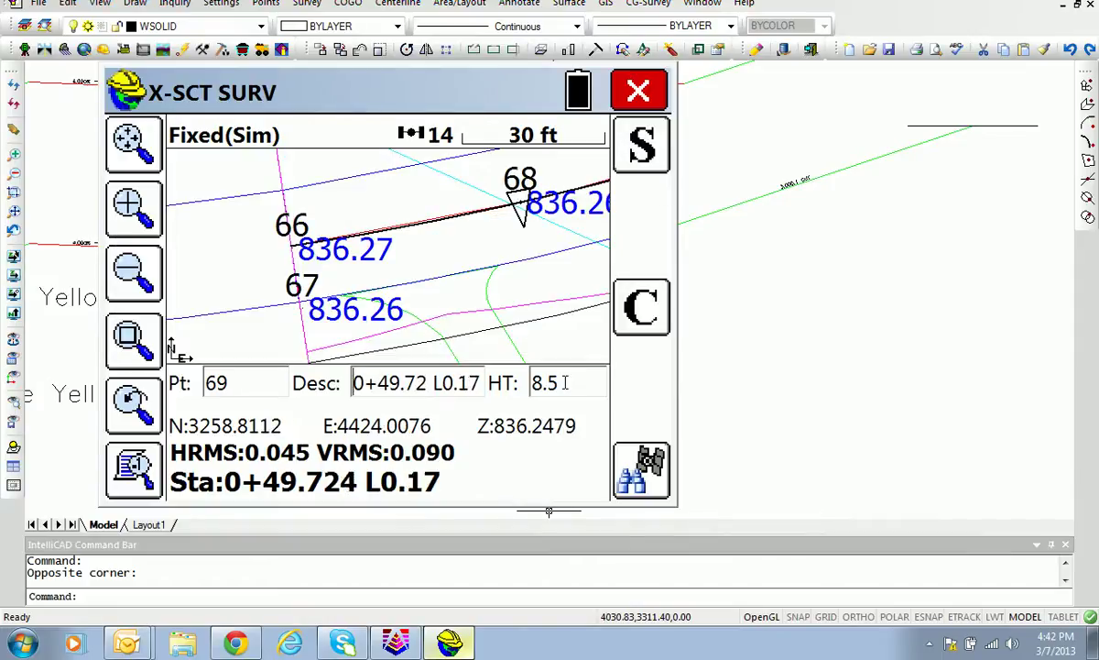
left_click_drag(565, 383, 492, 399)
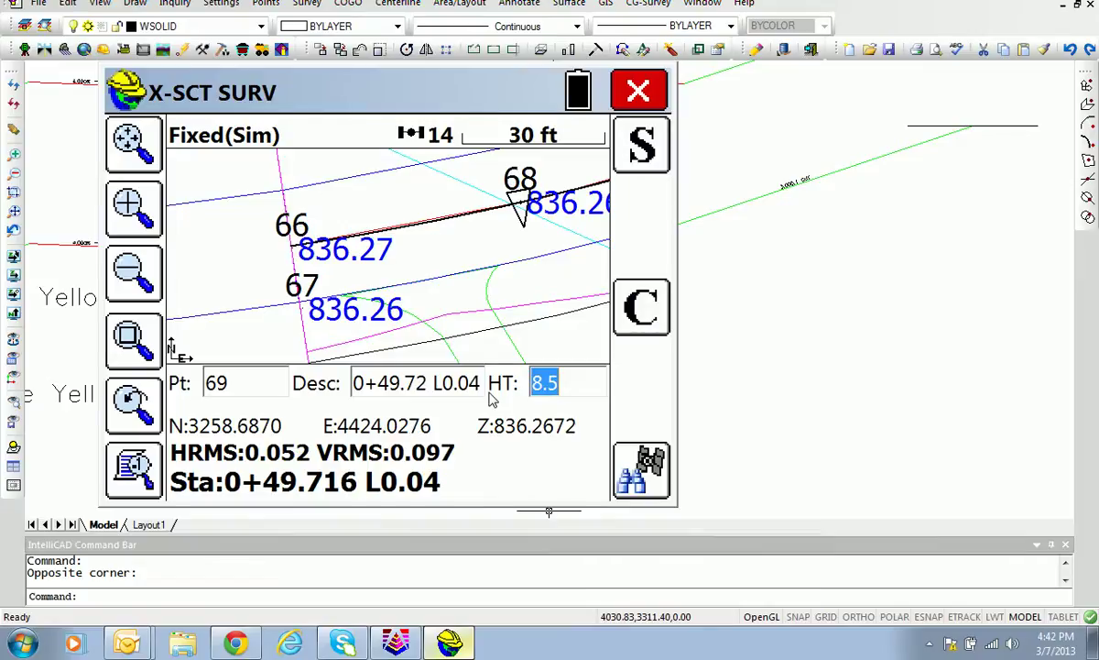
type("9")
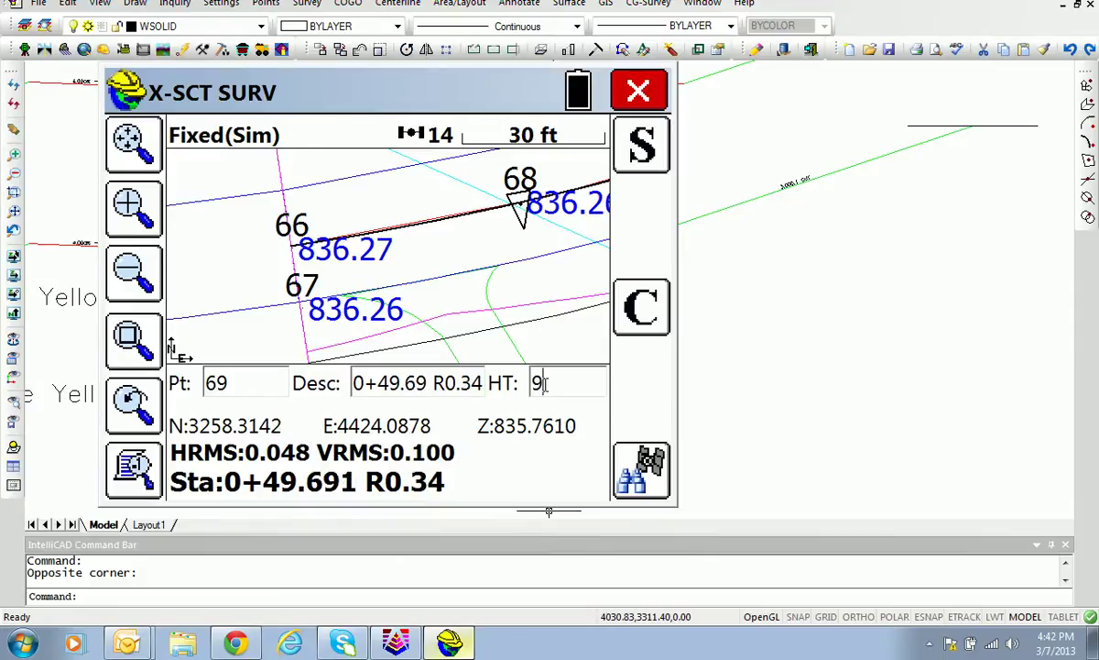
type(".2")
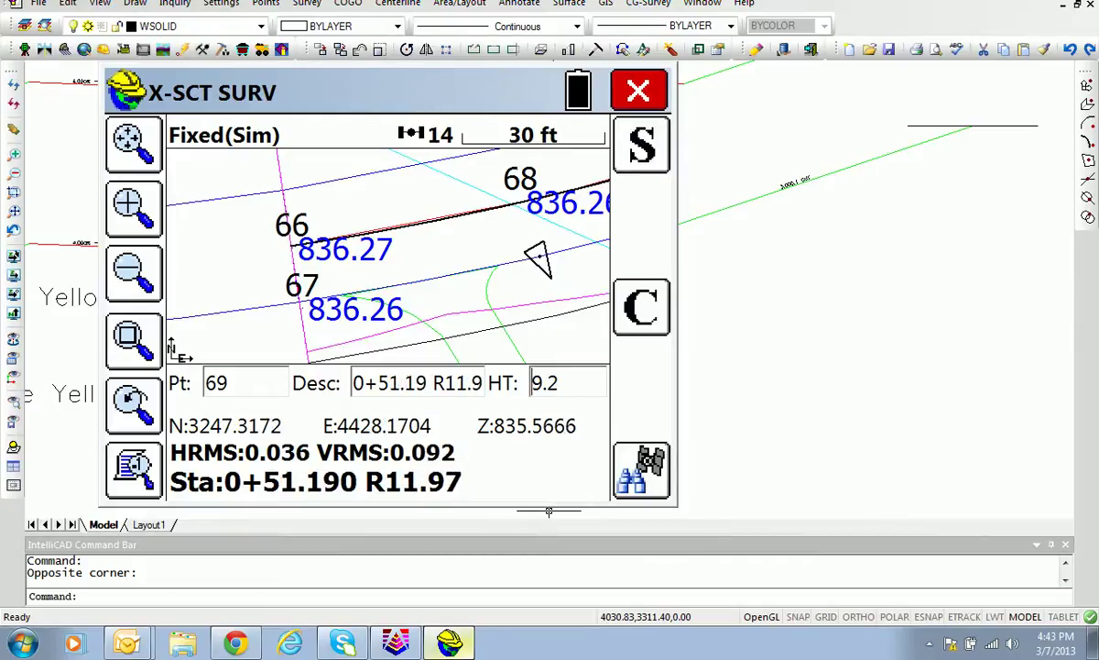
key("s")
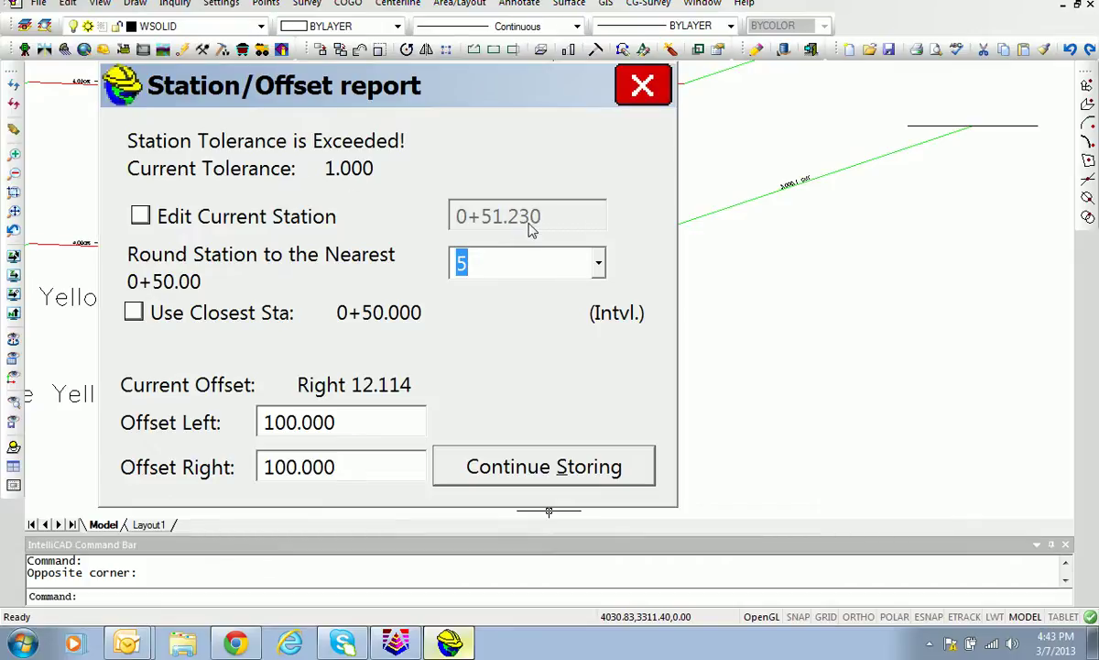
Step: Store point 69 despite the tolerance warning, close X-SCT SURV, and store the temporary SCT file
left_click(543, 469)
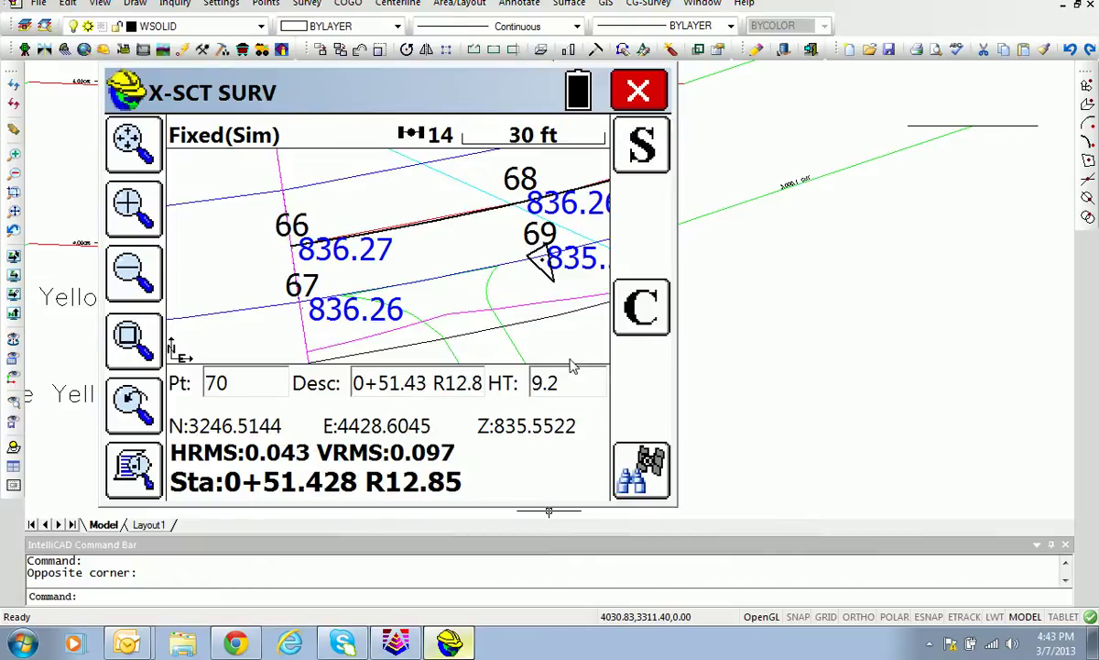
left_click(638, 92)
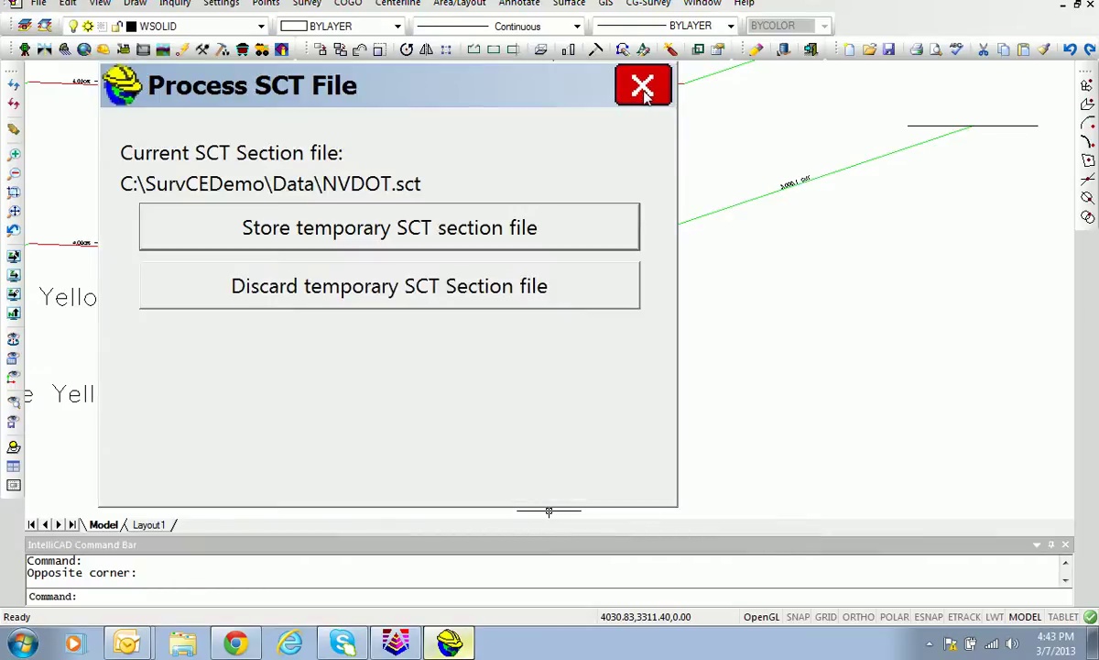
left_click(409, 235)
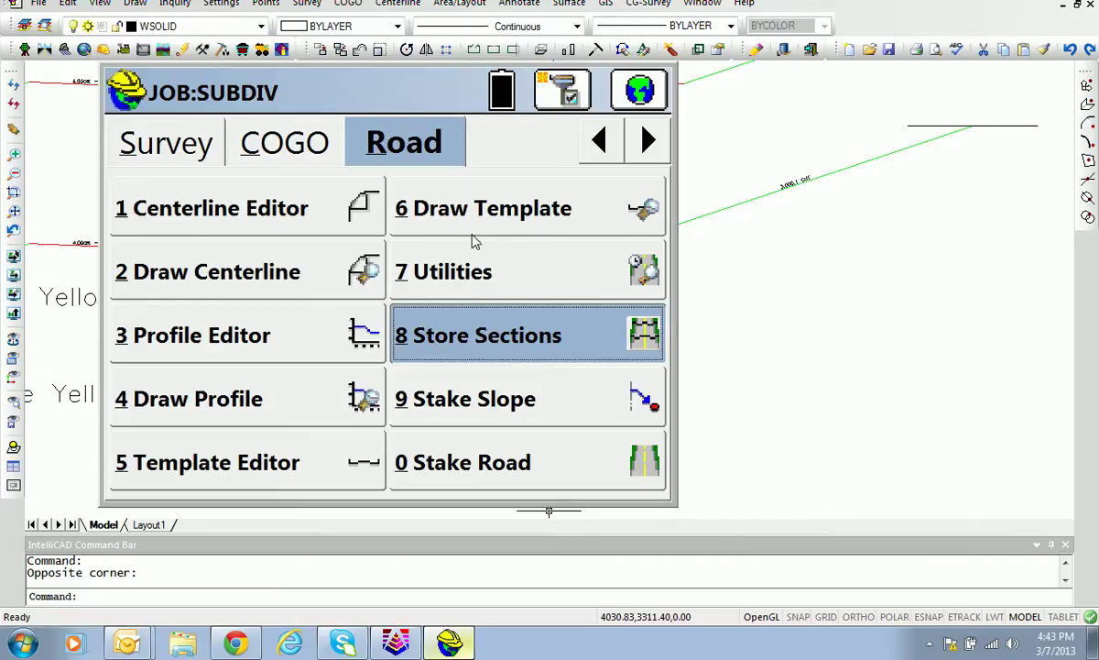
Step: Open NVDOT.sct in Input-Edit Section File and review station 0+00.000's offsets and elevations
left_click(477, 284)
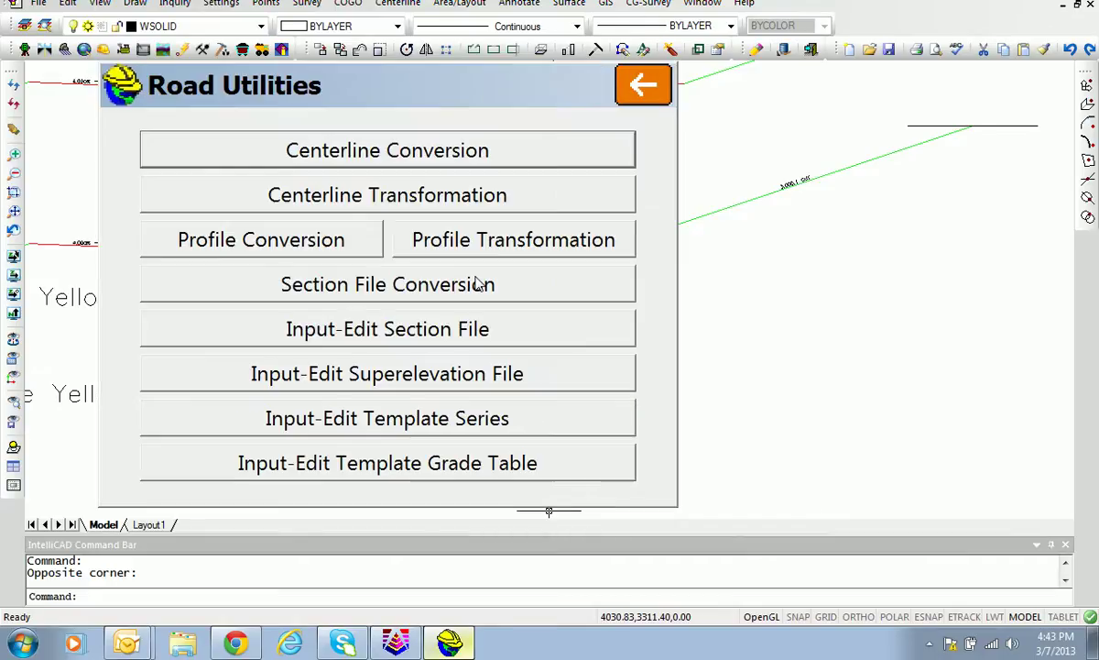
left_click(353, 331)
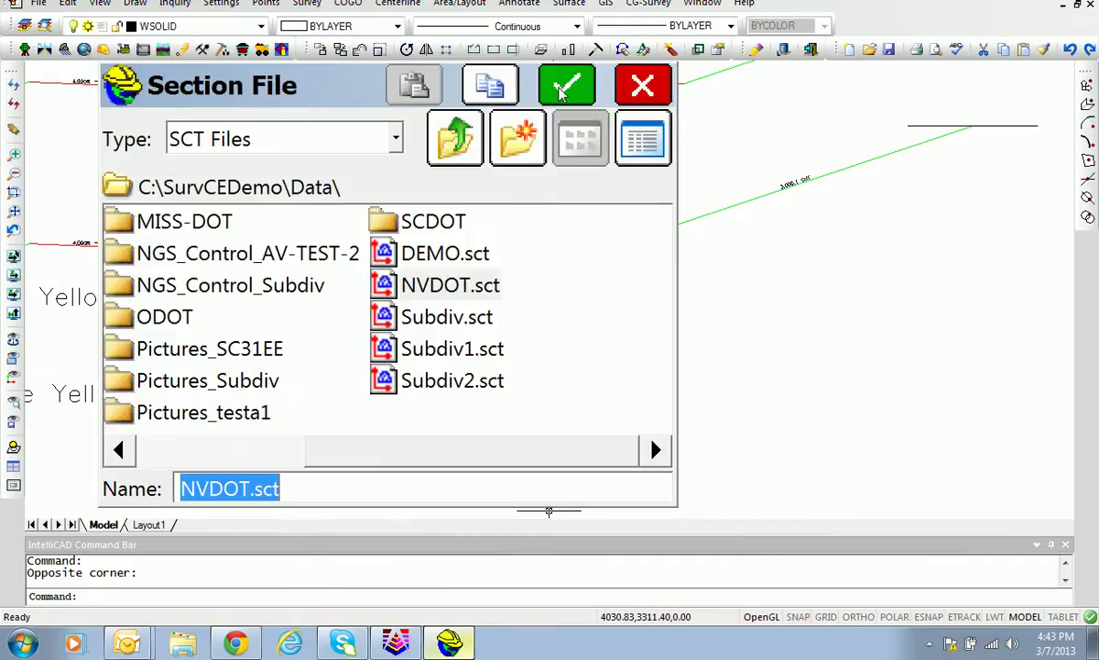
left_click(564, 83)
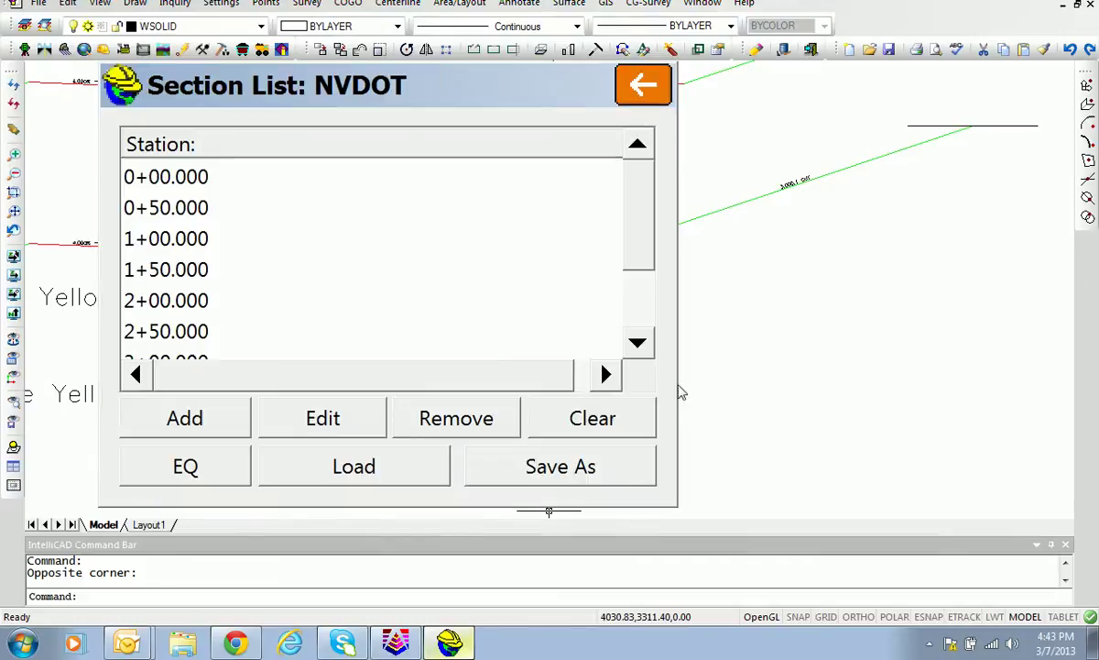
left_click(168, 184)
left_click(355, 424)
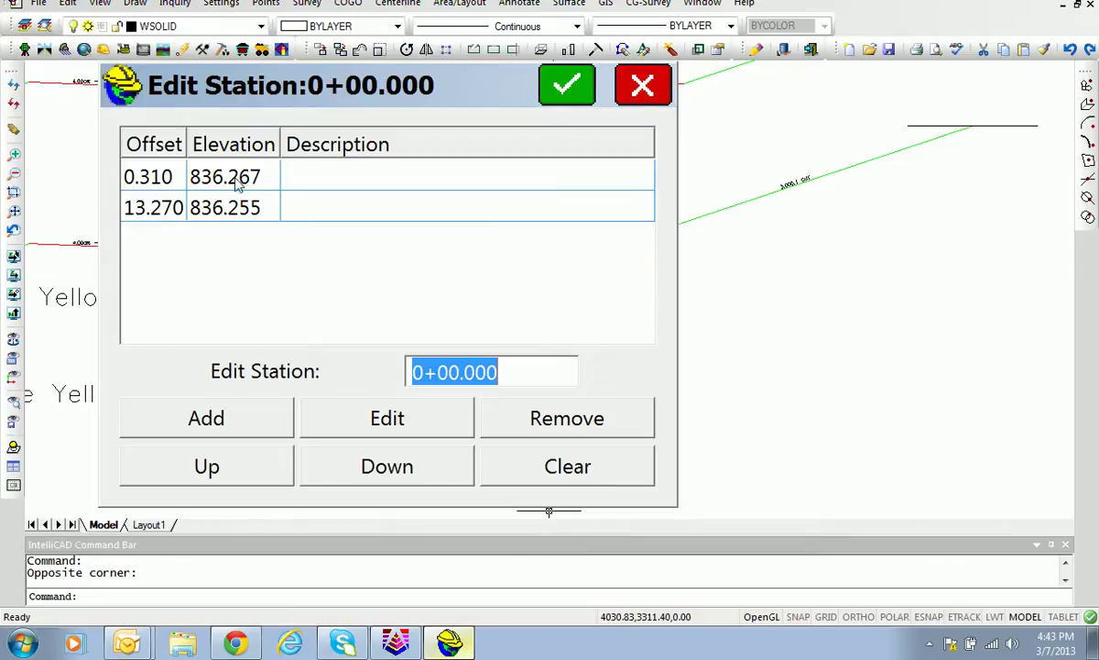
left_click(566, 92)
Step: Review station 0+50.000's offsets and elevations, then save the NVDOT section file
left_click(167, 203)
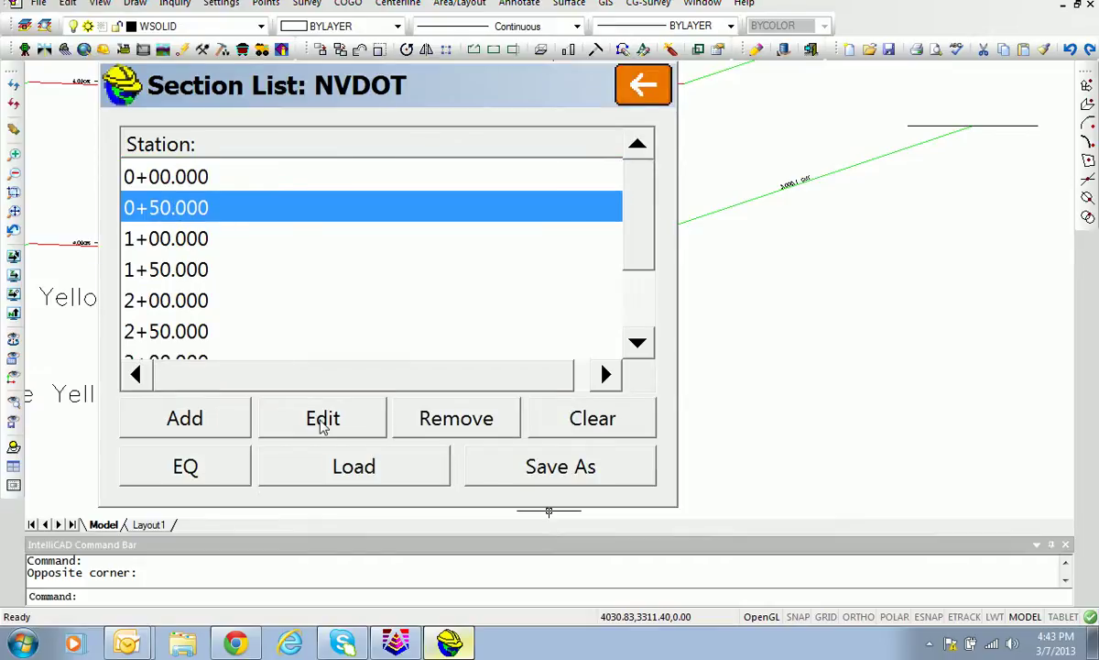
left_click(322, 421)
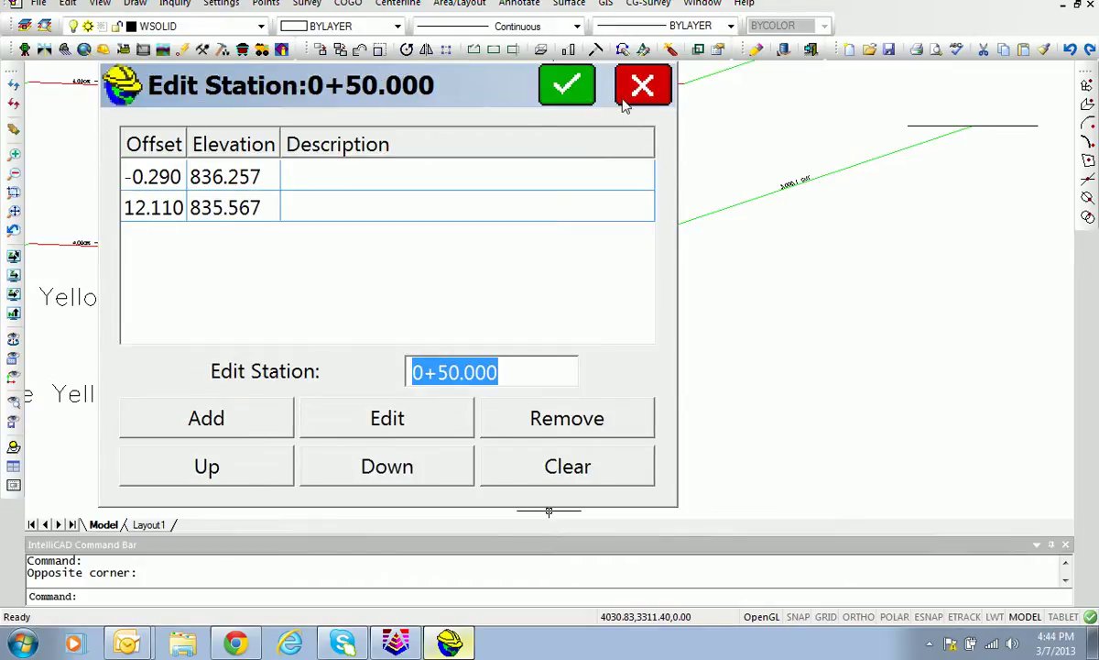
left_click(567, 85)
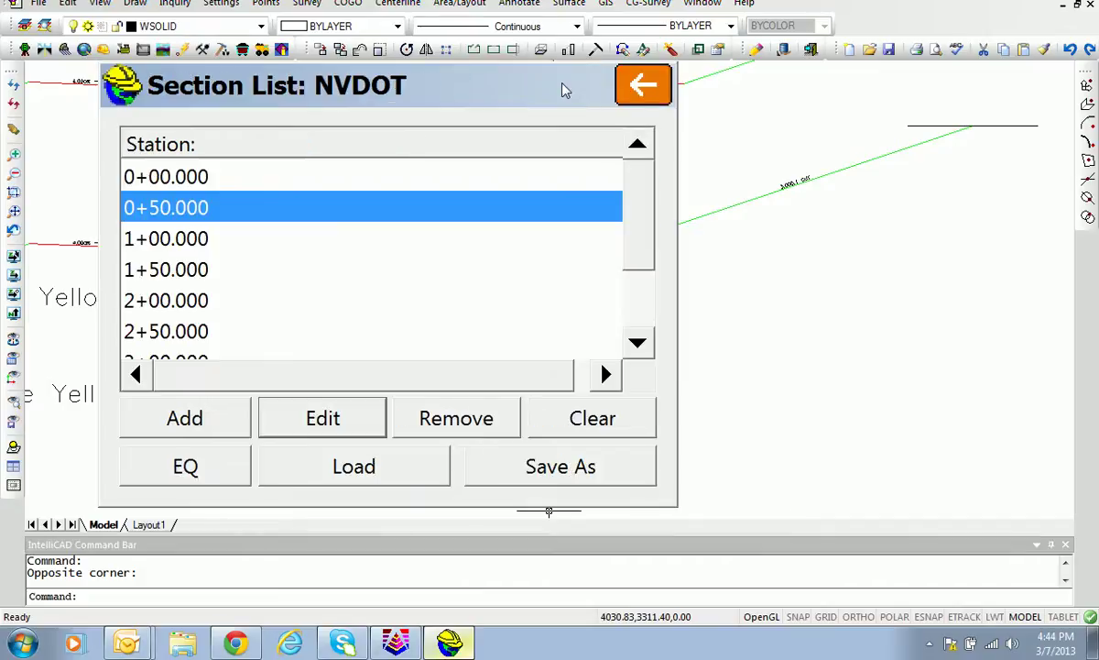
left_click(645, 87)
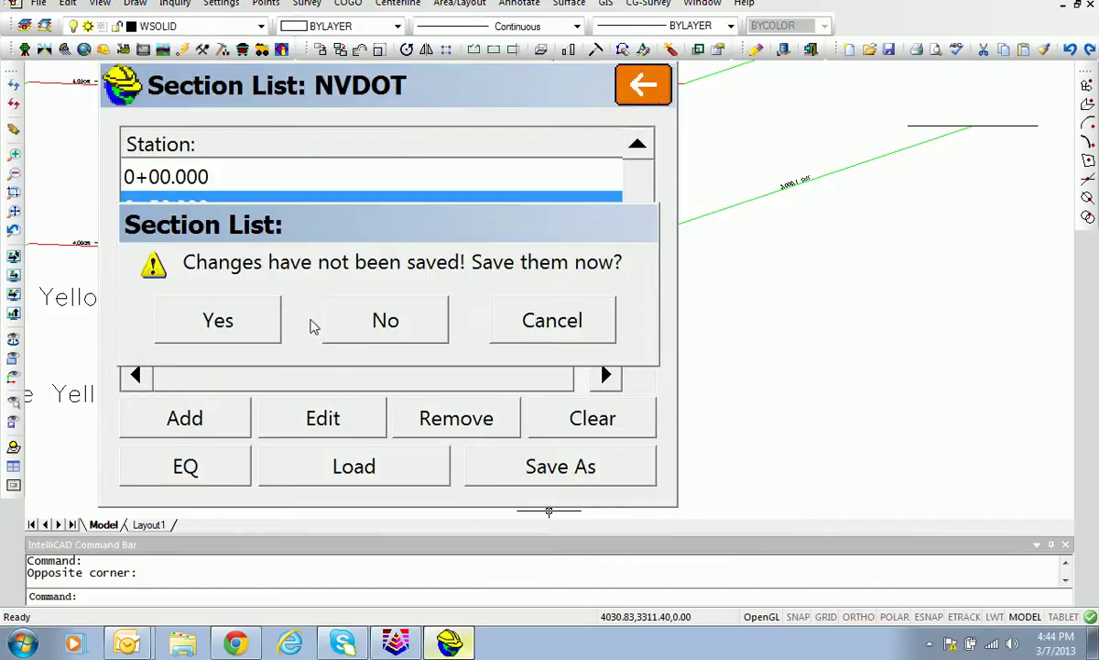
left_click(229, 320)
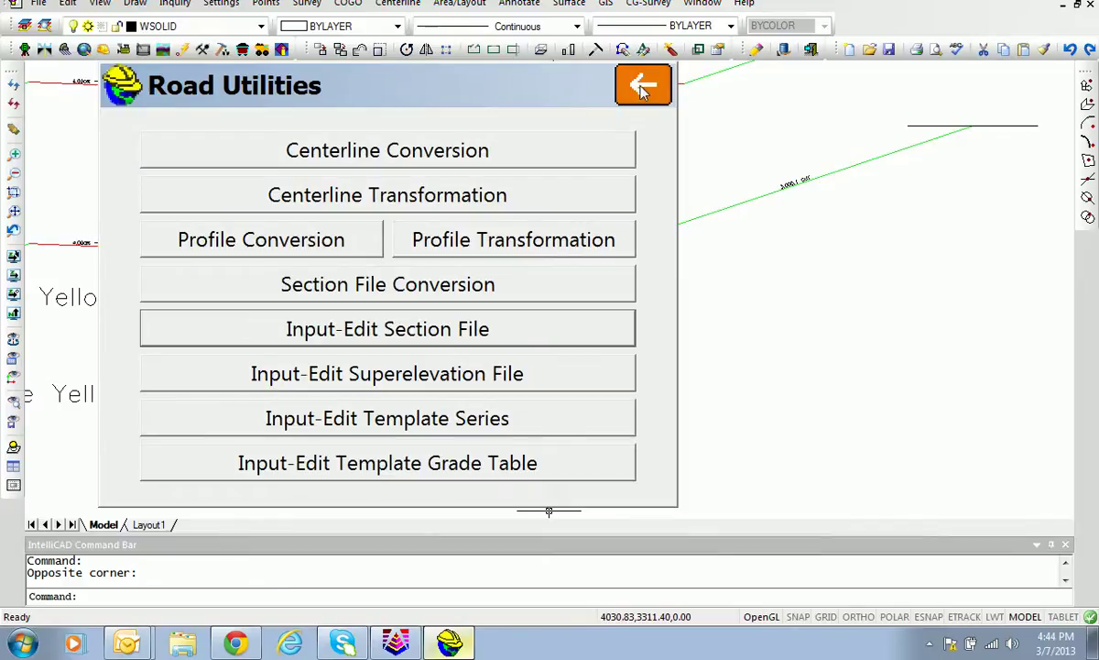
left_click(642, 85)
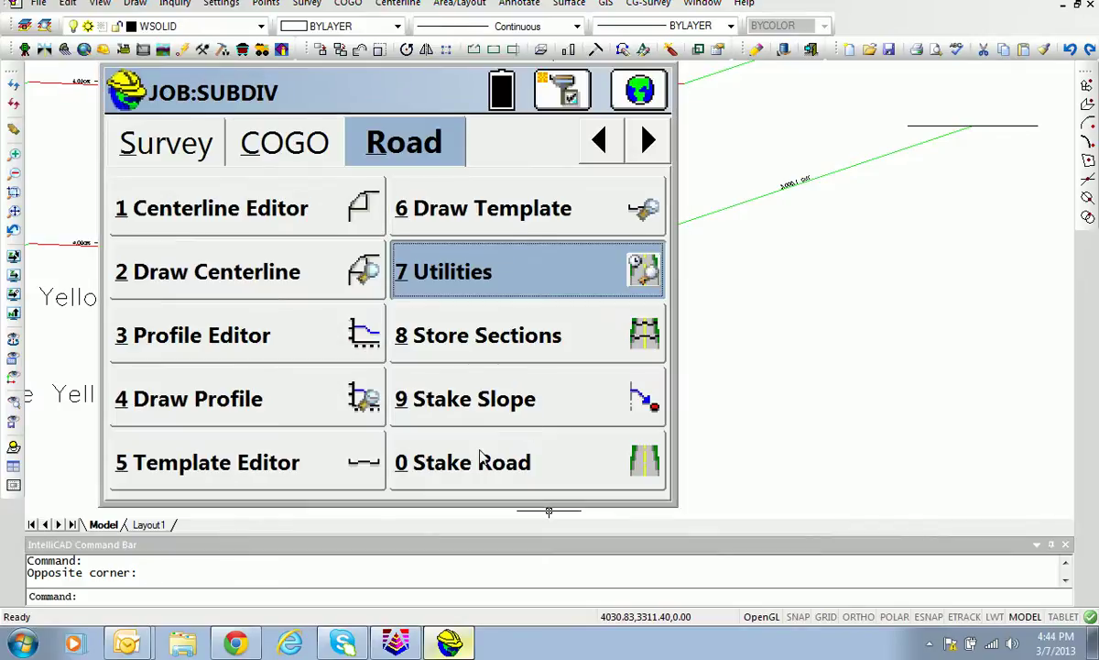
Step: Start Stake Road from the NVDOT section file, reviewing its vertical and section settings before accepting
left_click(485, 467)
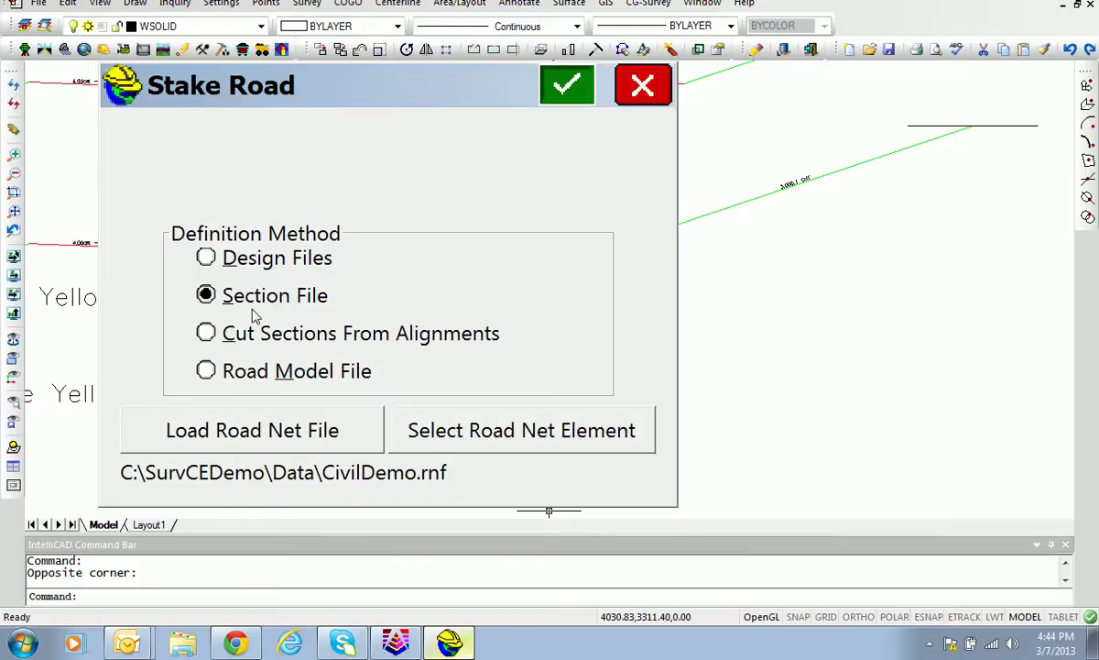
left_click(567, 87)
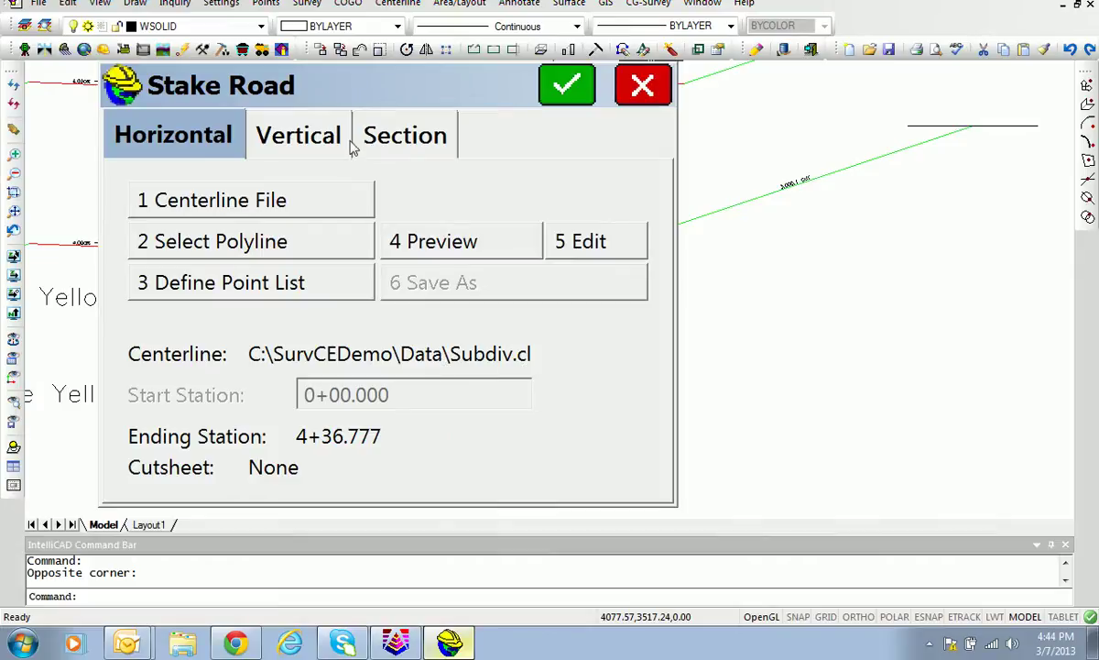
left_click(305, 136)
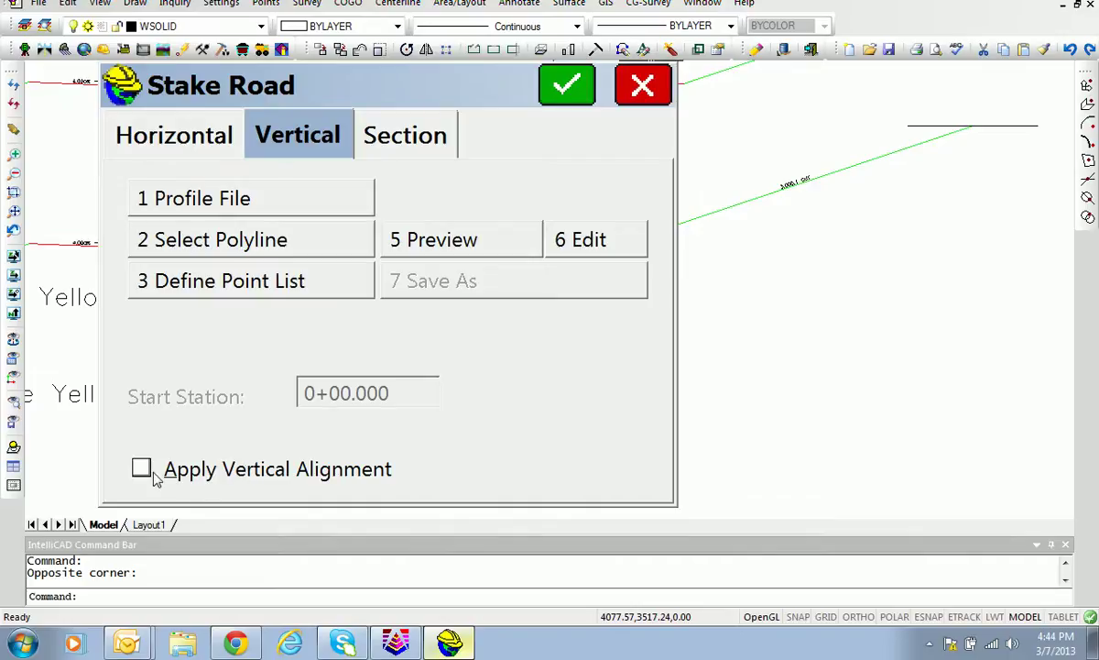
left_click(422, 147)
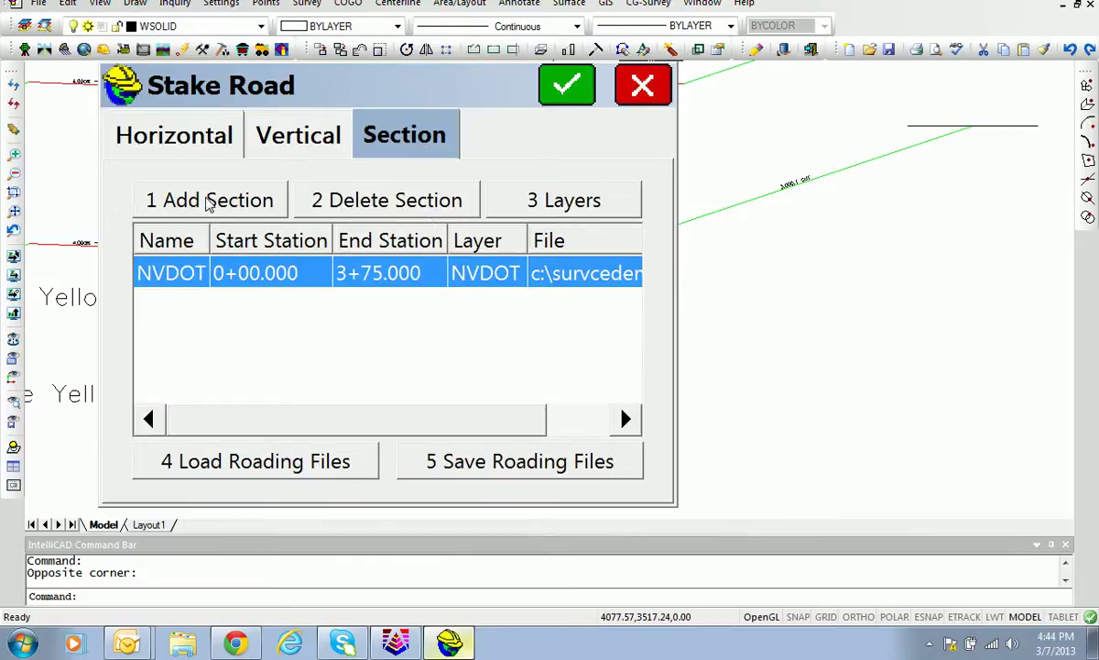
left_click(567, 87)
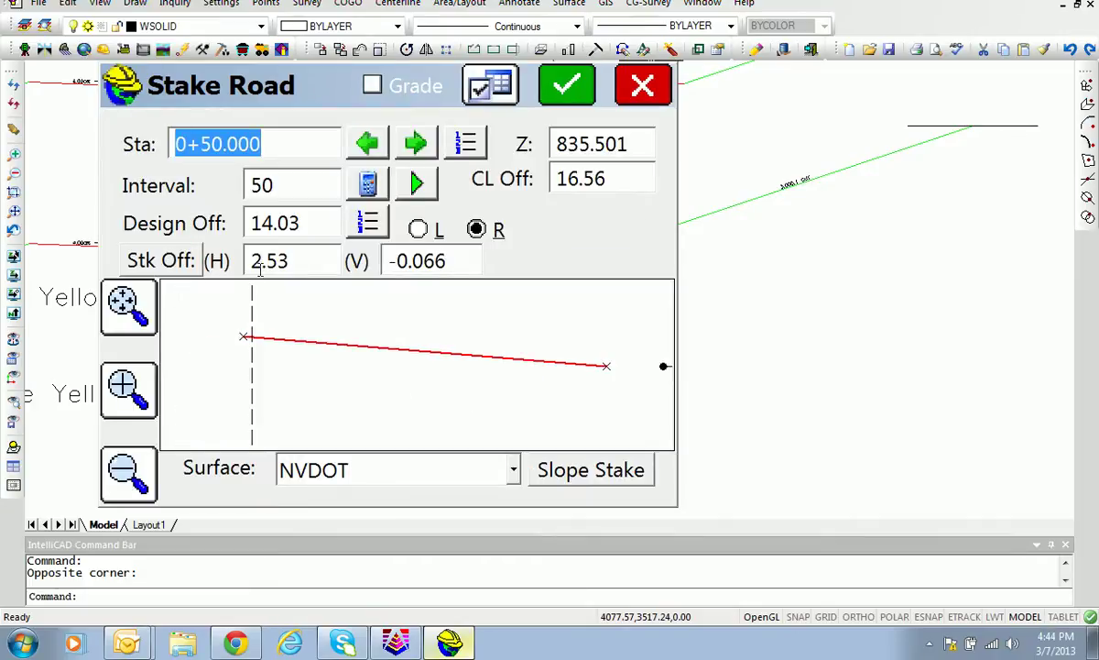
Step: Set station 0+00.000 with a zero stake offset and target the section's R 13.27 right end
left_click(288, 260)
type("0")
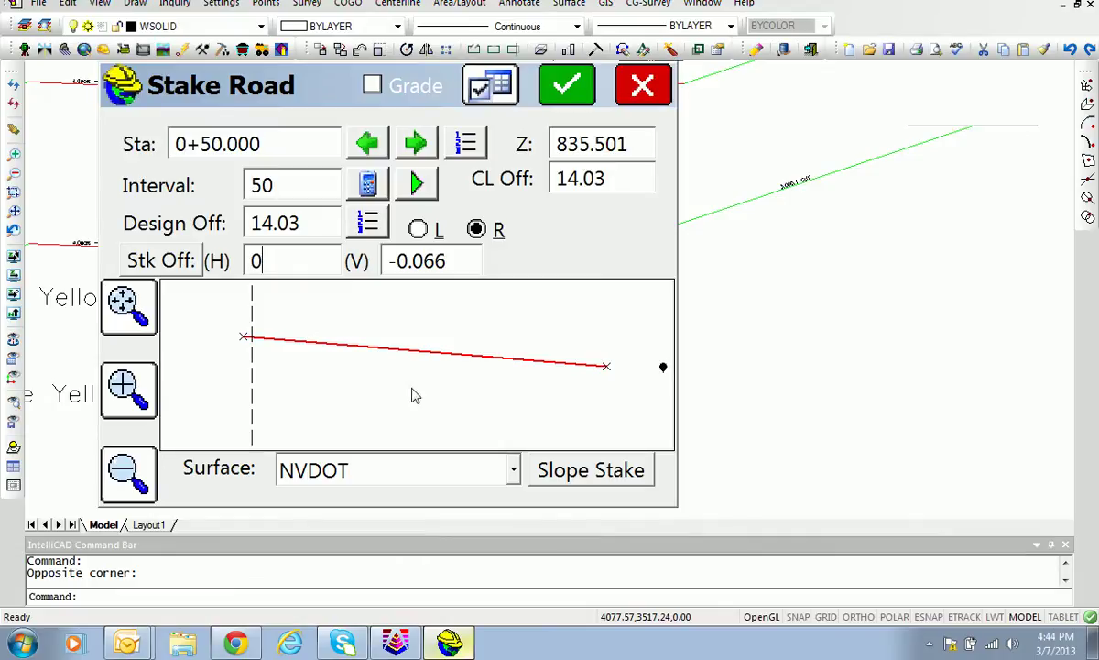
left_click(268, 140)
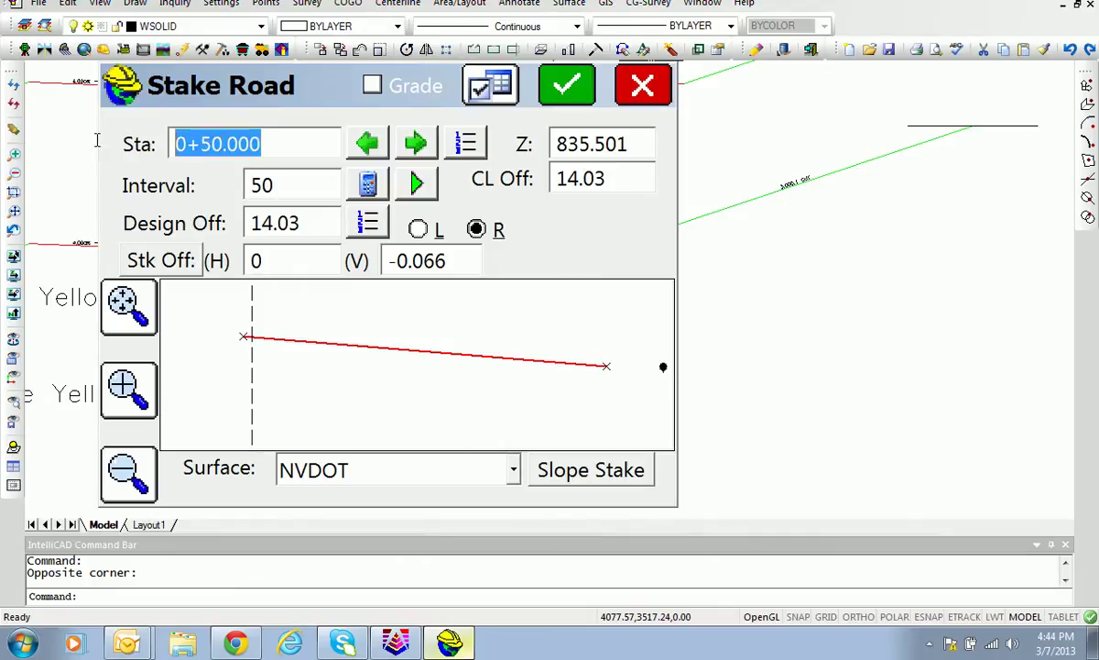
type("0")
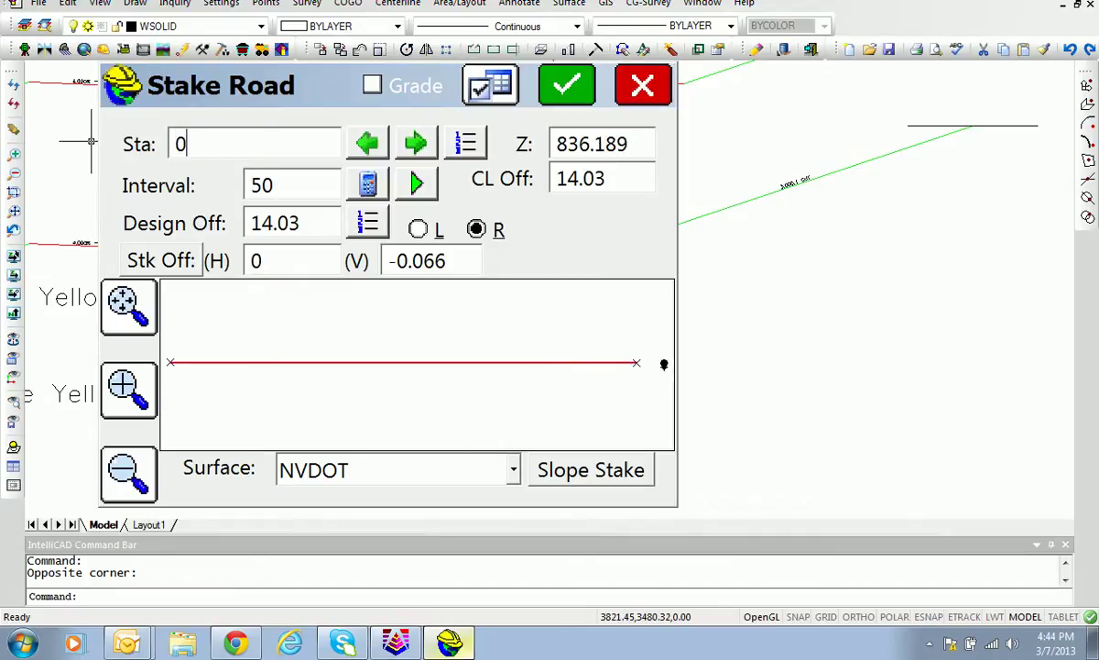
key("Return")
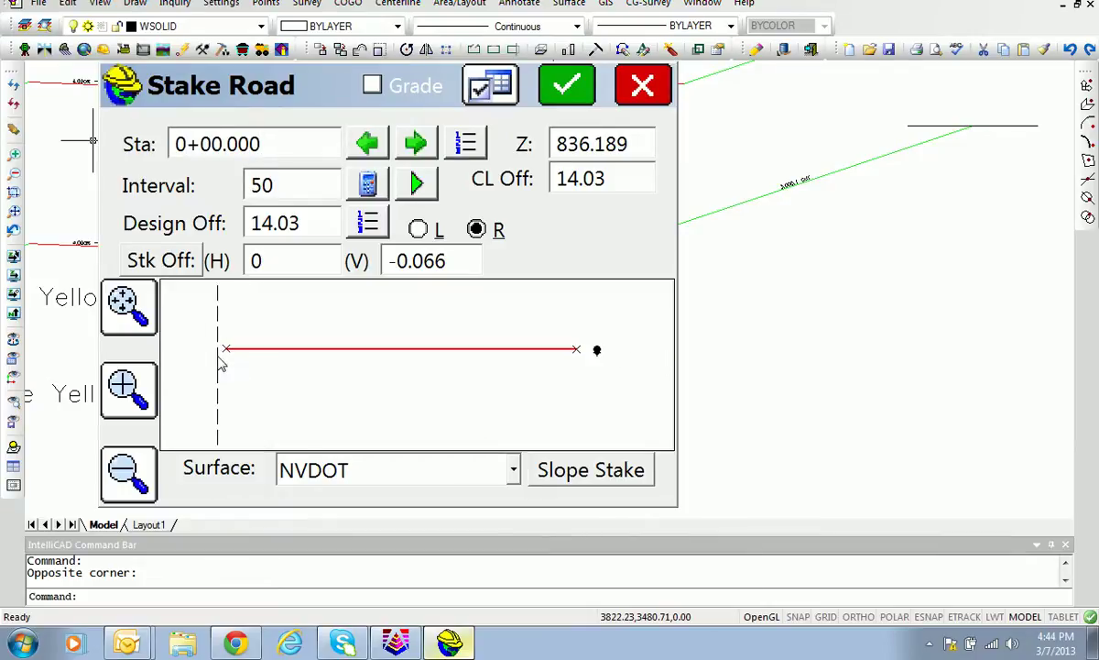
left_click(576, 353)
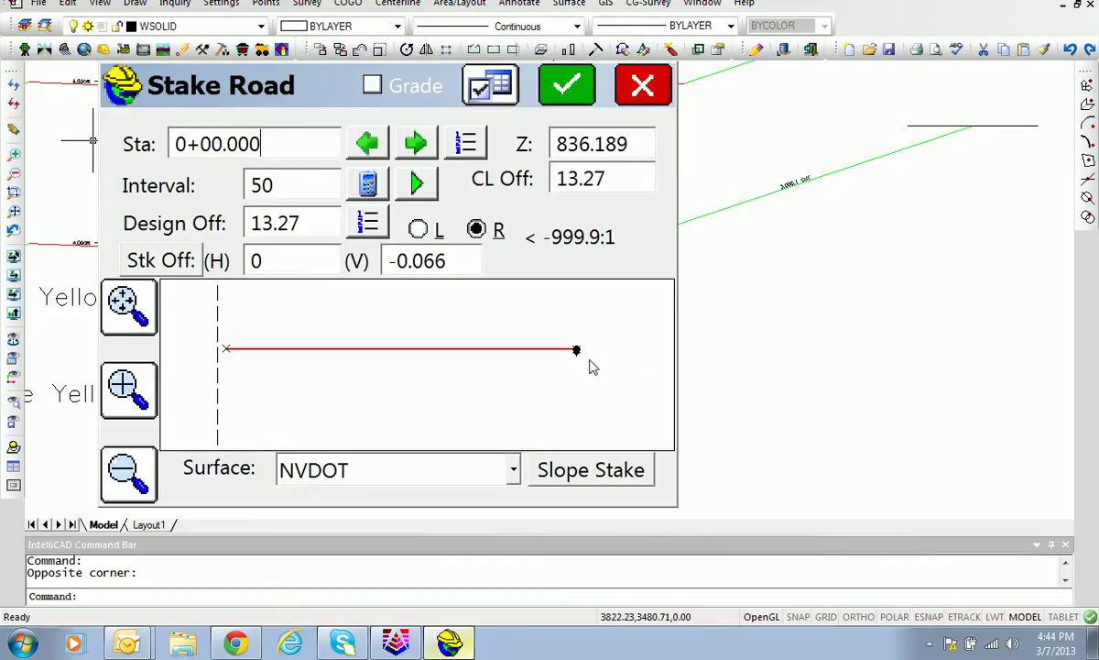
left_click(226, 350)
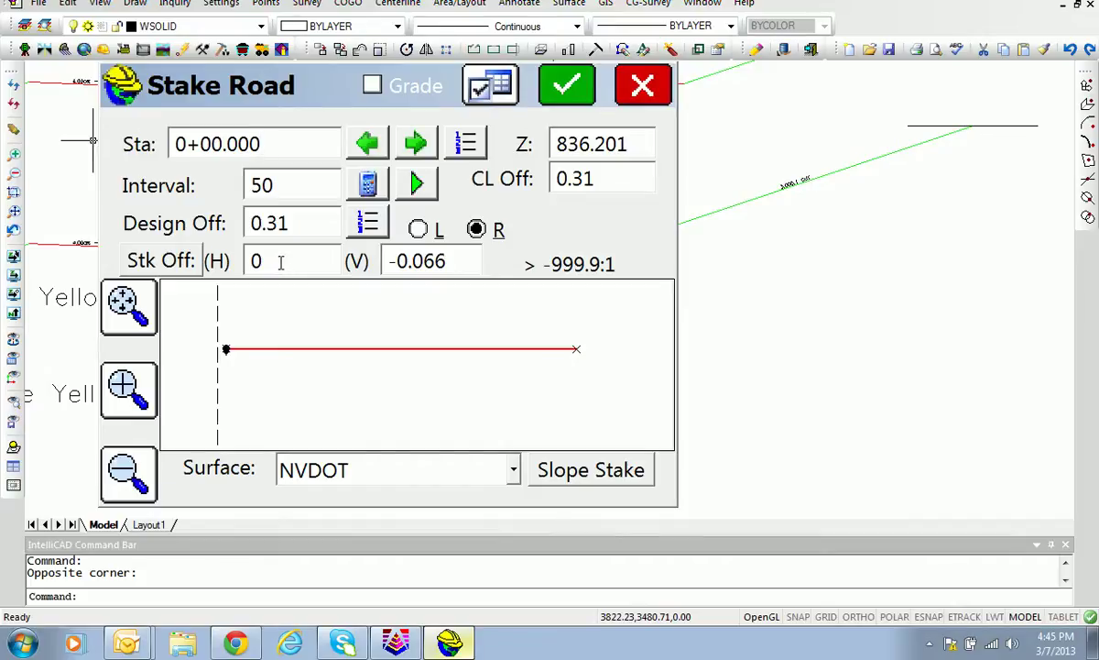
left_click(578, 356)
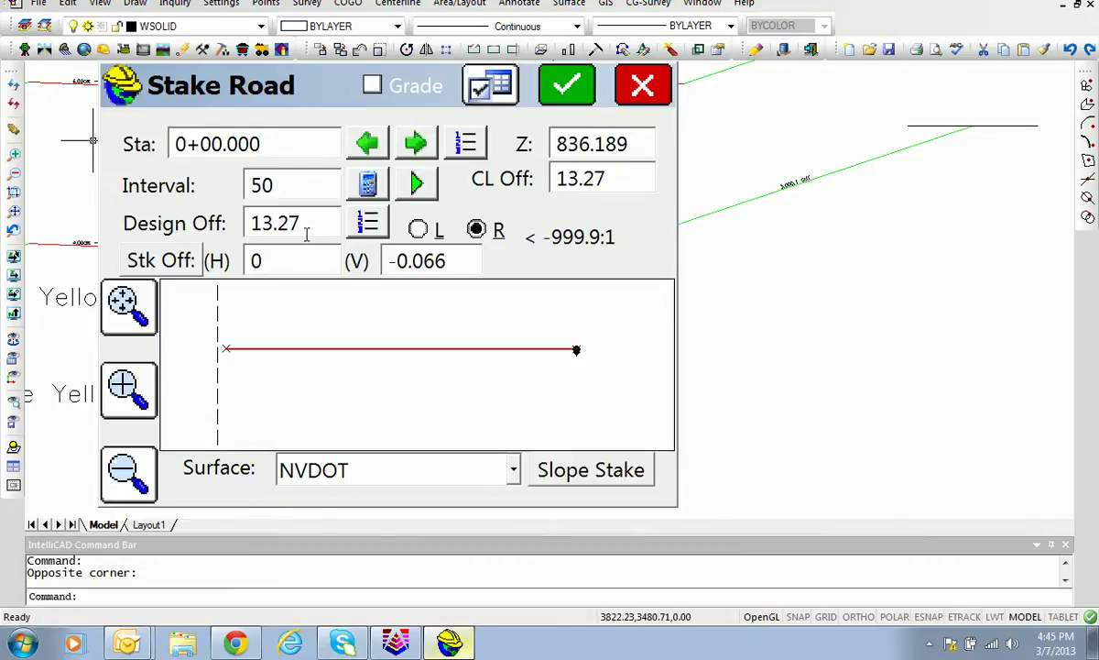
Step: Enter a 5.04 horizontal stake offset calculated to extend the current slope
left_click(254, 262)
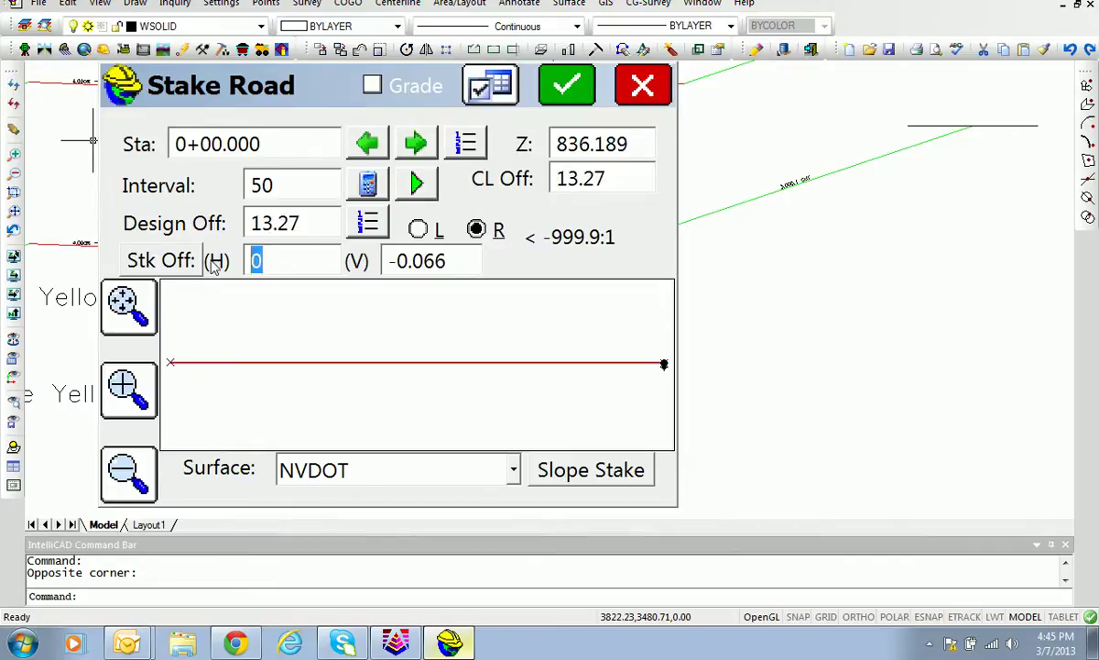
type("5.04")
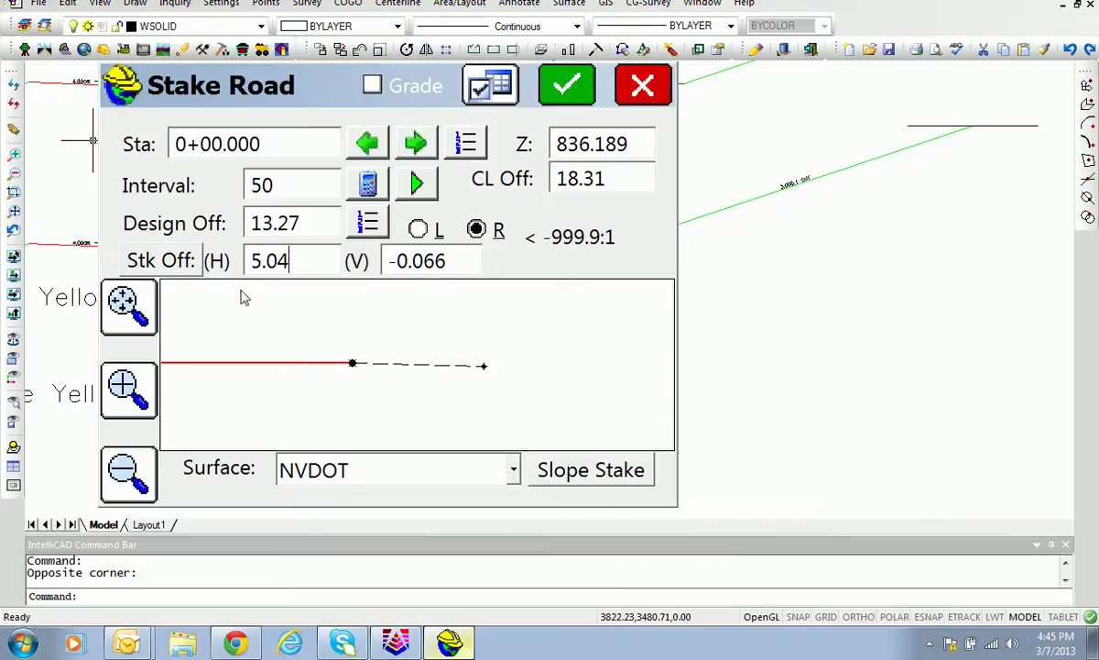
left_click(158, 261)
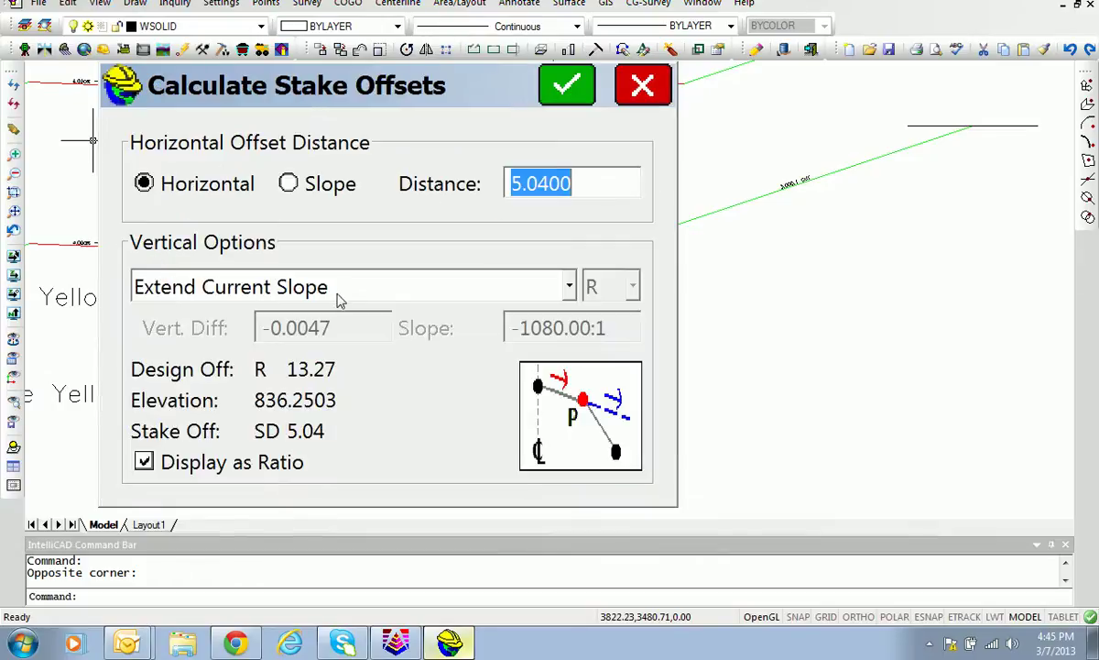
left_click(569, 287)
left_click(244, 373)
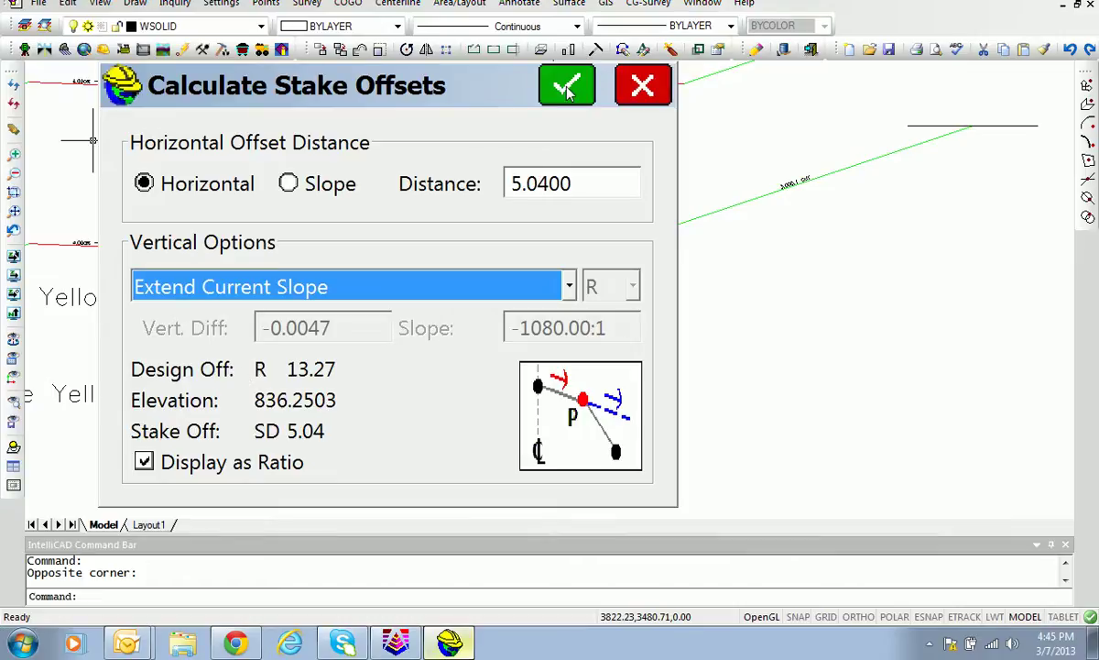
left_click(534, 87)
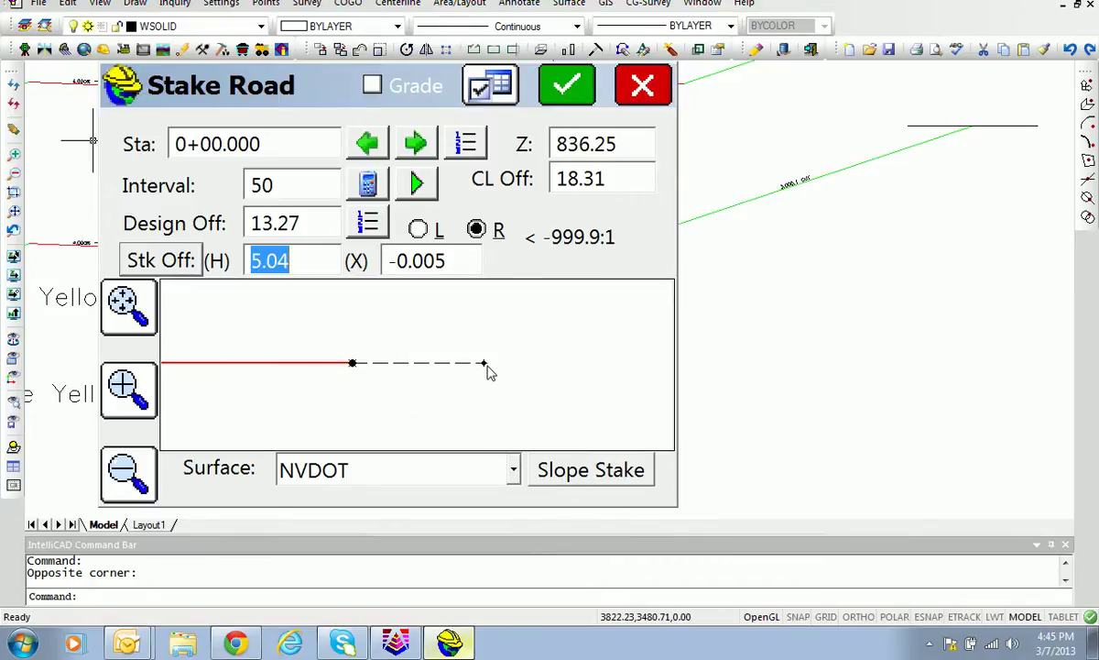
Step: Slope stake from the R18.31 pivot with a user-defined 6.00:1 cut and fill slope
left_click(566, 472)
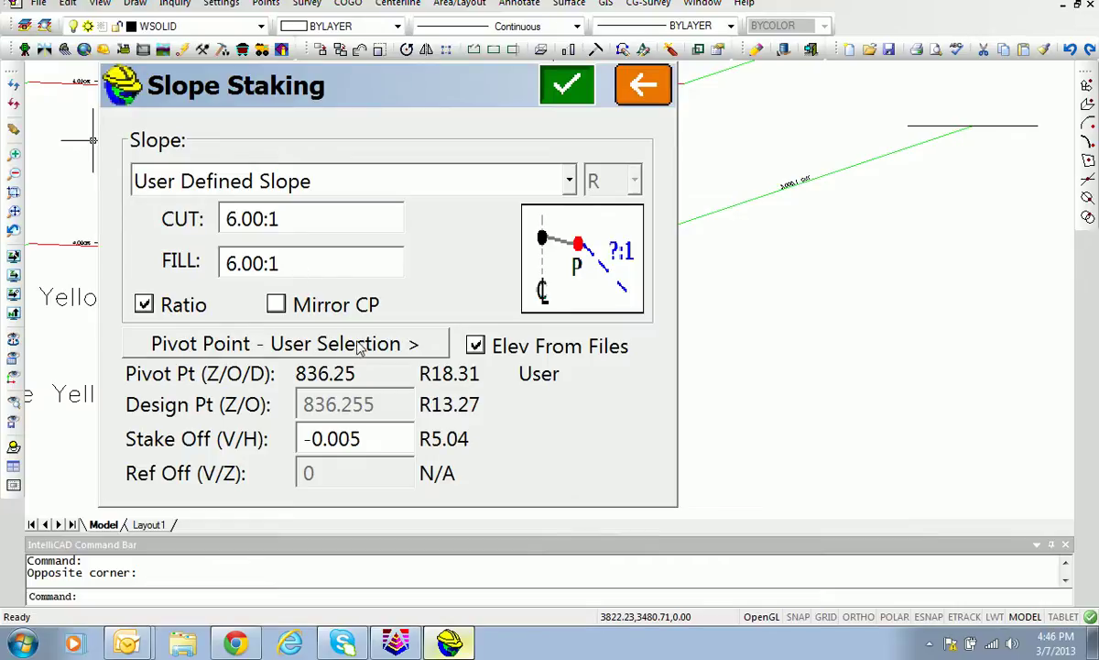
left_click(565, 85)
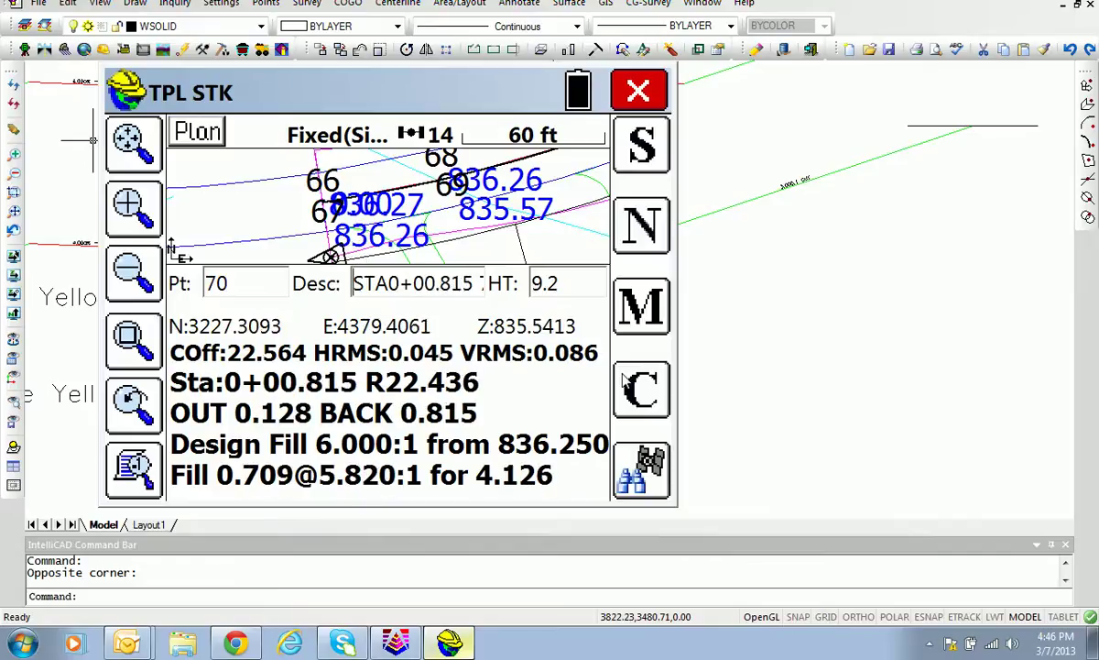
Step: Zoom in on the catch point, check it in cross-section and plan views, then open Slope Staking Store
left_click(623, 379)
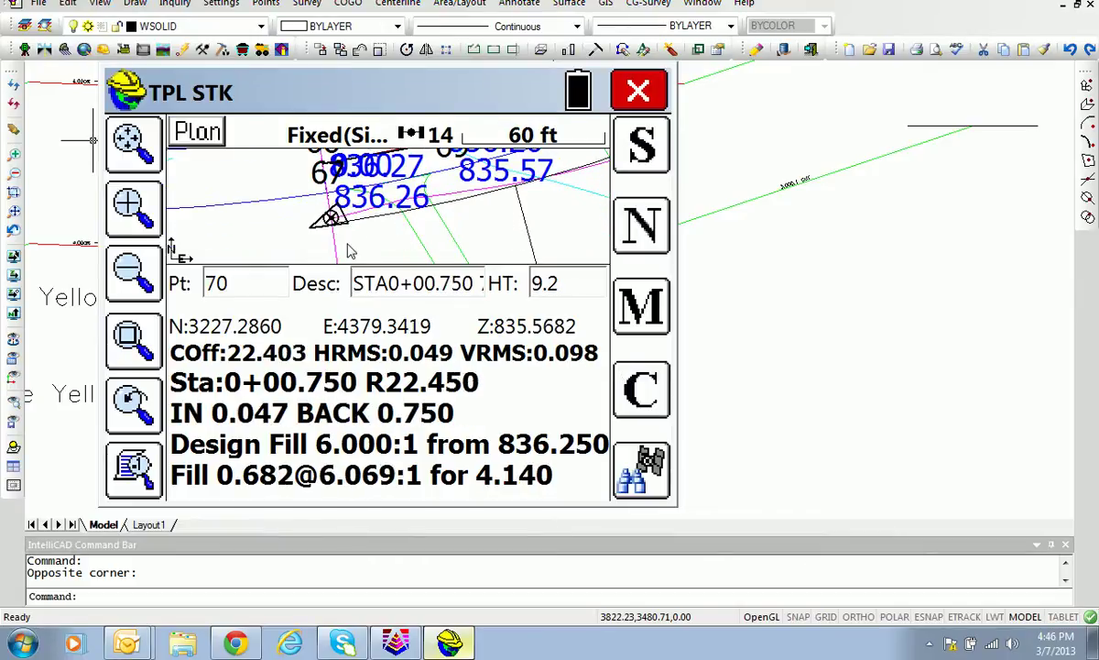
left_click(133, 338)
left_click_drag(279, 244, 367, 187)
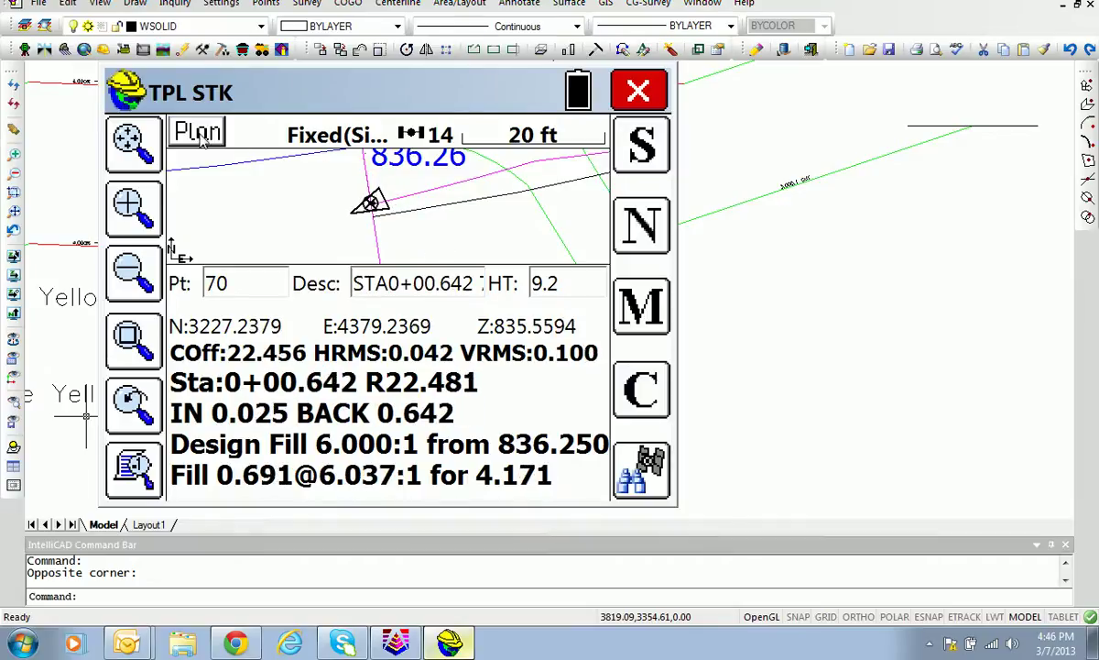
left_click(322, 263)
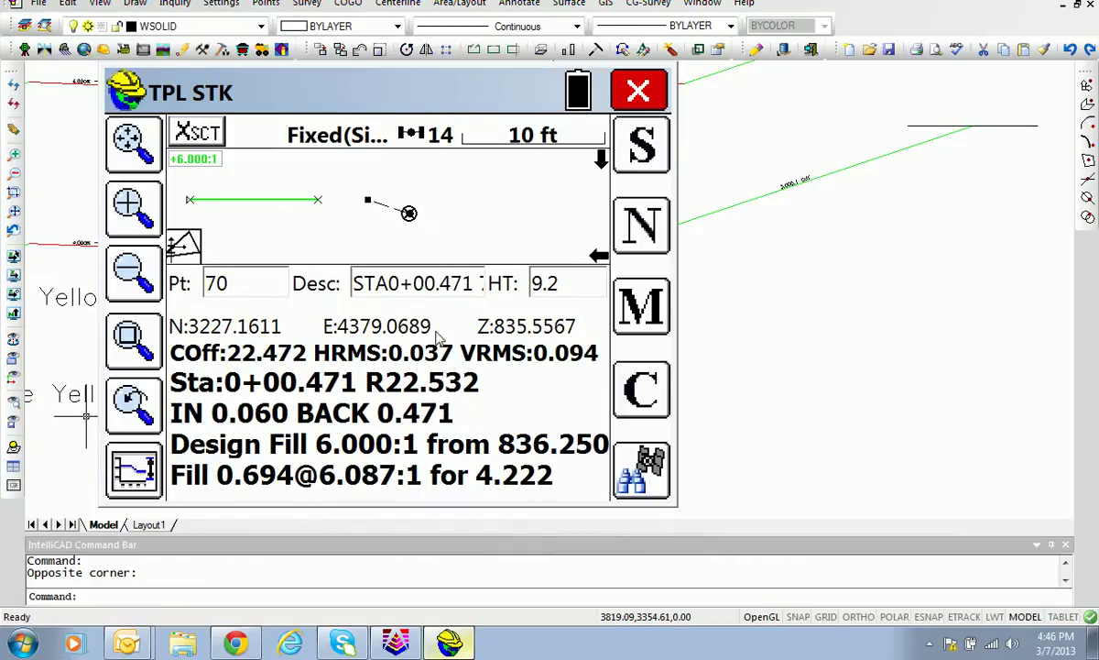
left_click(198, 133)
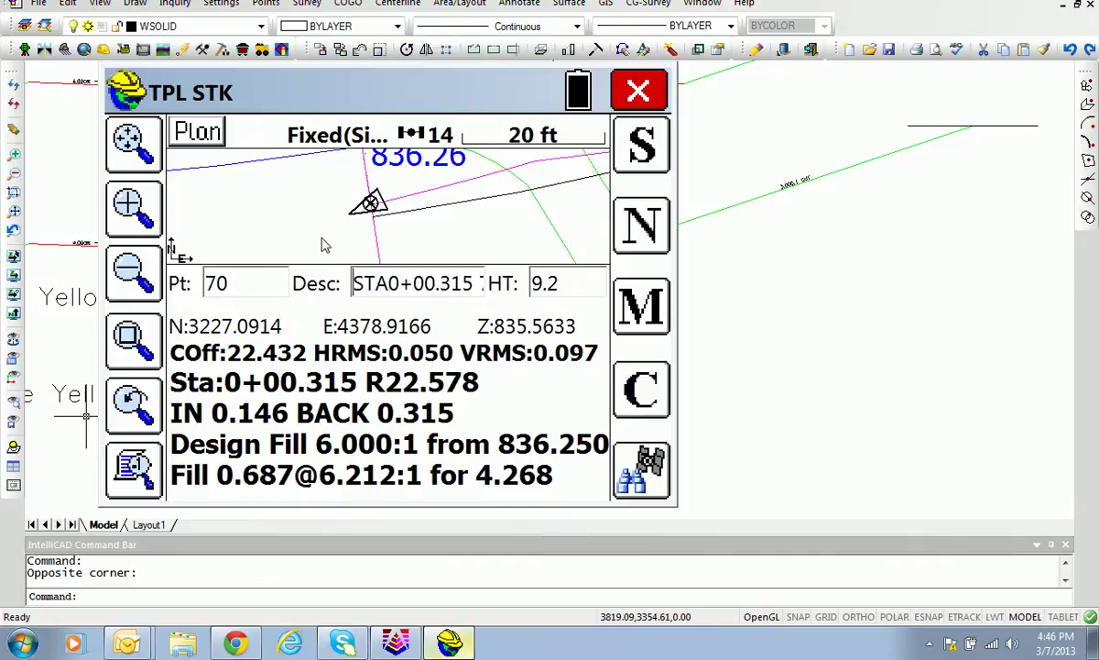
key("s")
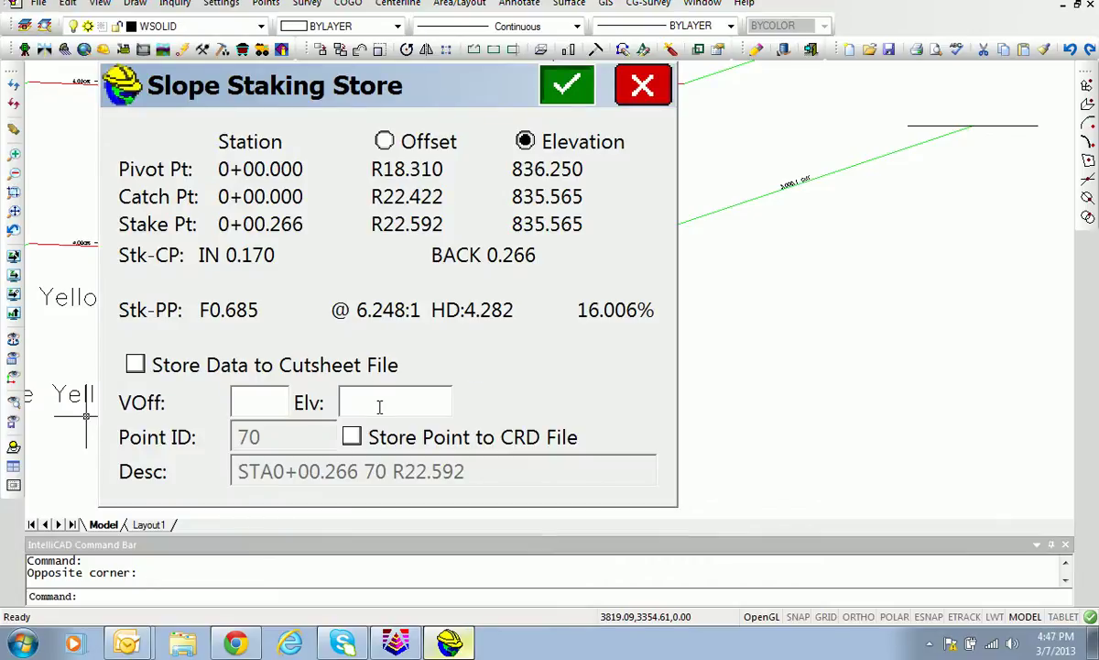
Step: Store the catch point without an offset point, compare Total and Progressive report distances, and exit stakeout
left_click(568, 86)
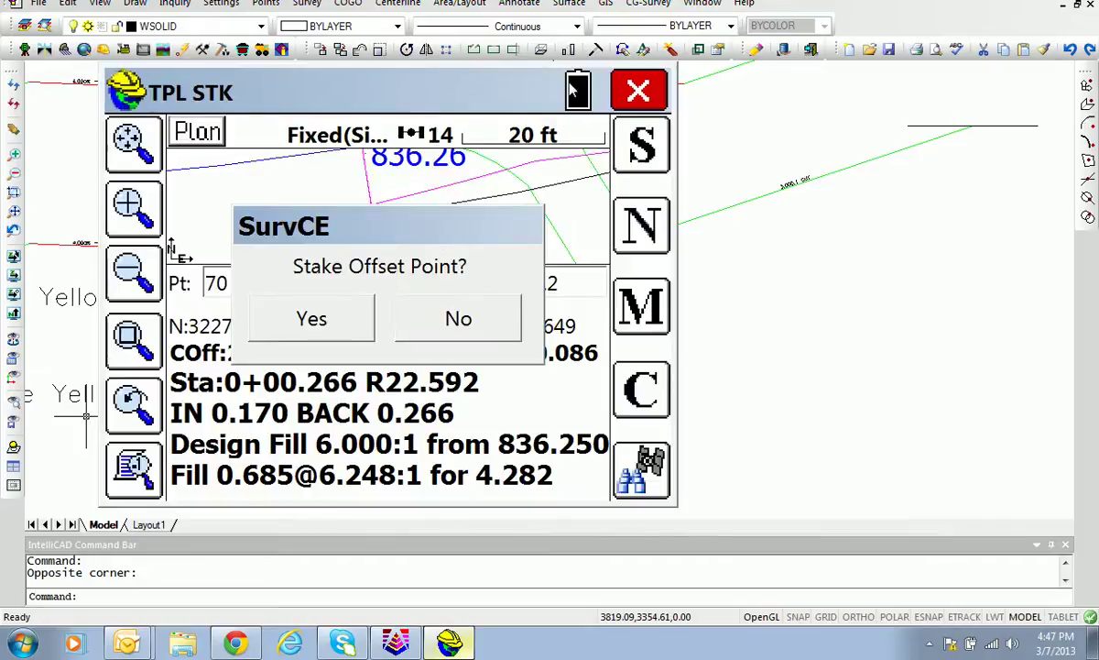
left_click(440, 328)
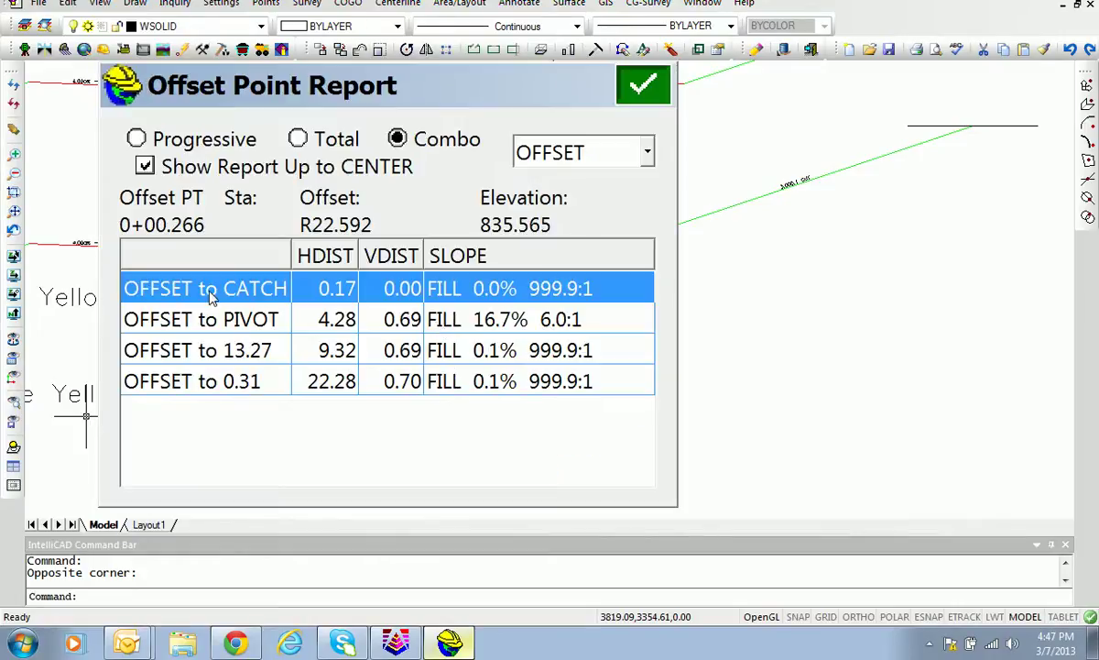
left_click(298, 139)
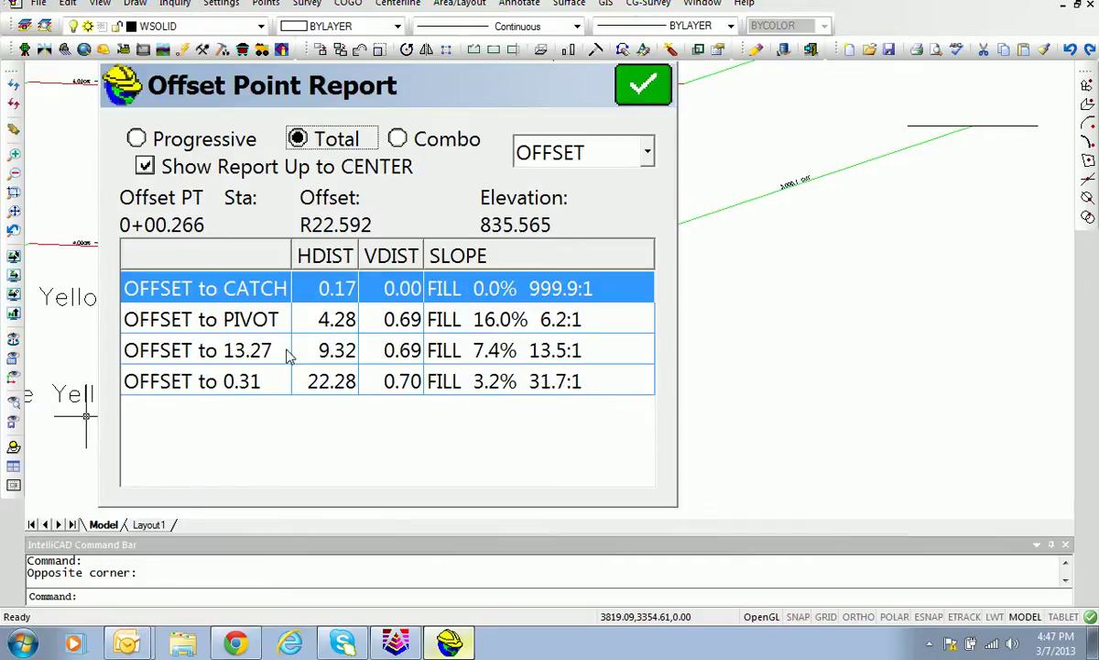
left_click(137, 136)
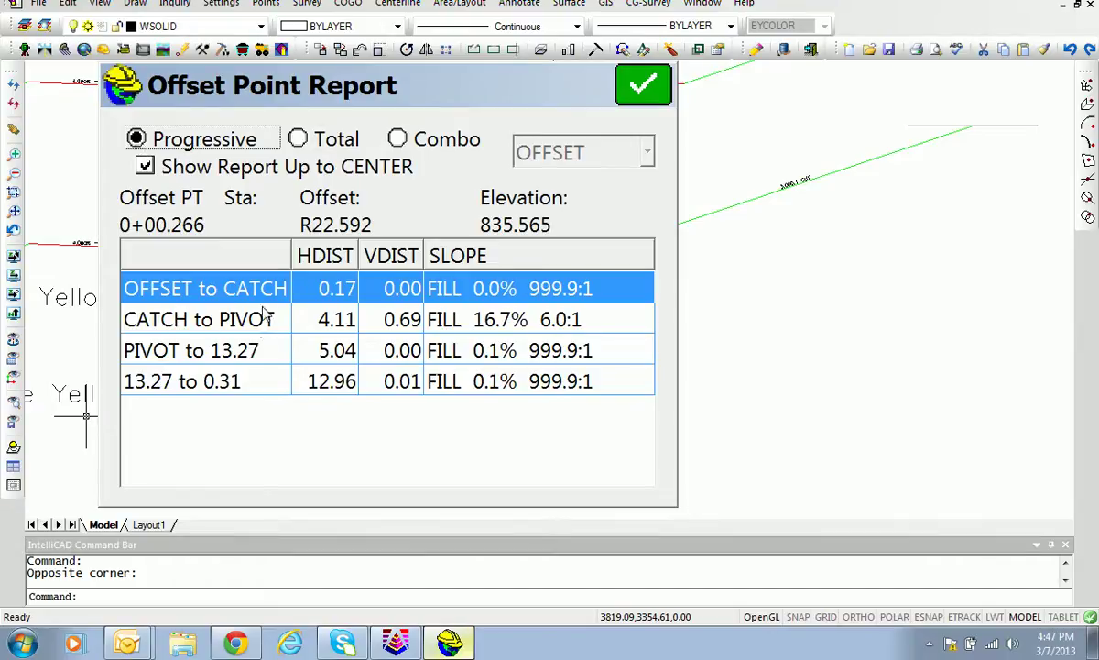
left_click(299, 140)
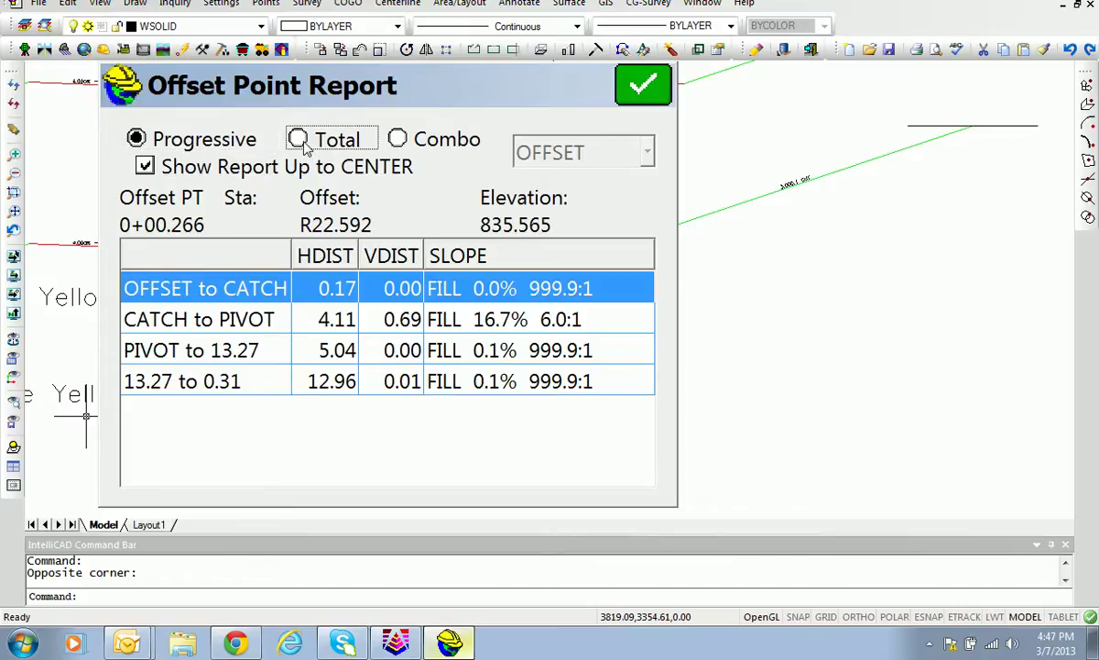
left_click(648, 87)
left_click(641, 87)
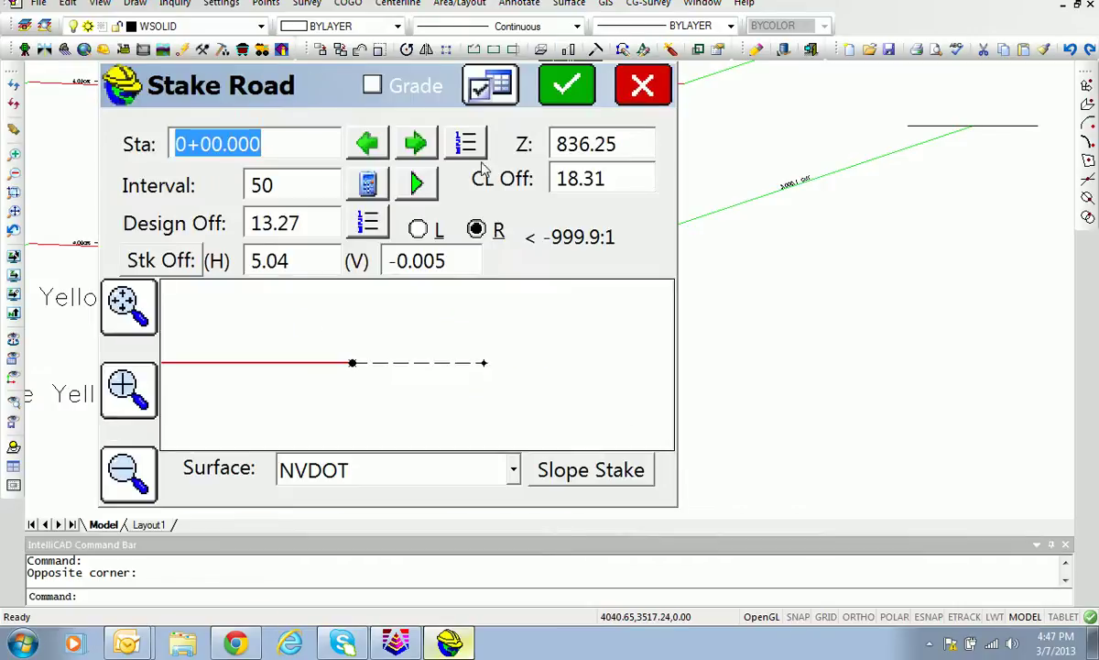
Step: Advance to station 0+50.000 keeping the R13.27 design offset, with Stk Off (H) set to 0
left_click(417, 144)
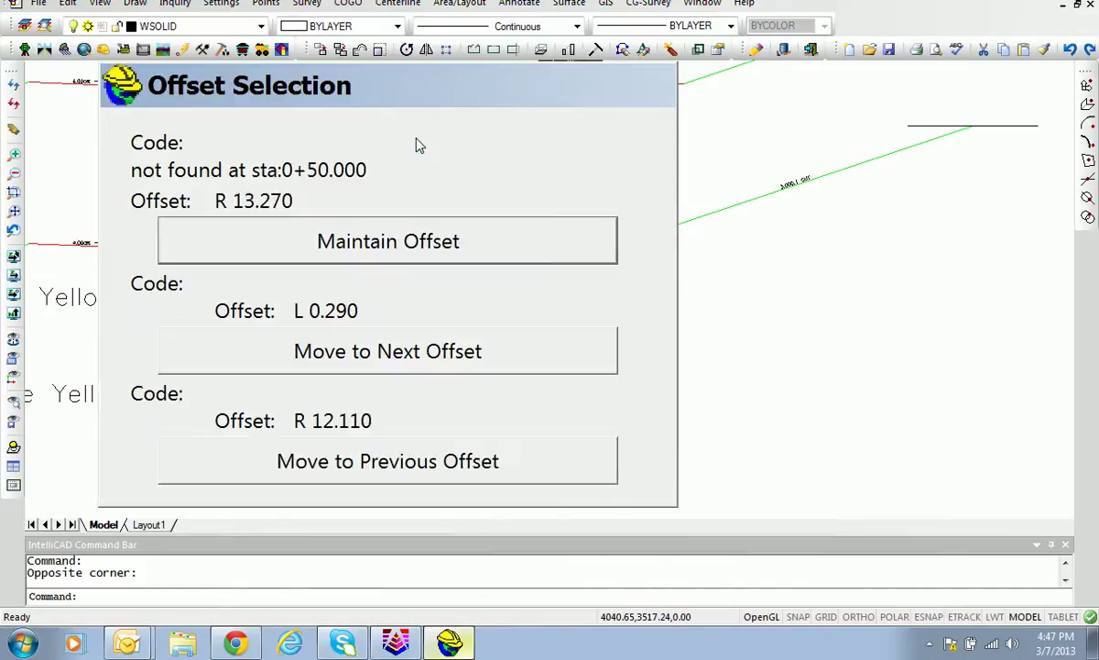
left_click(396, 245)
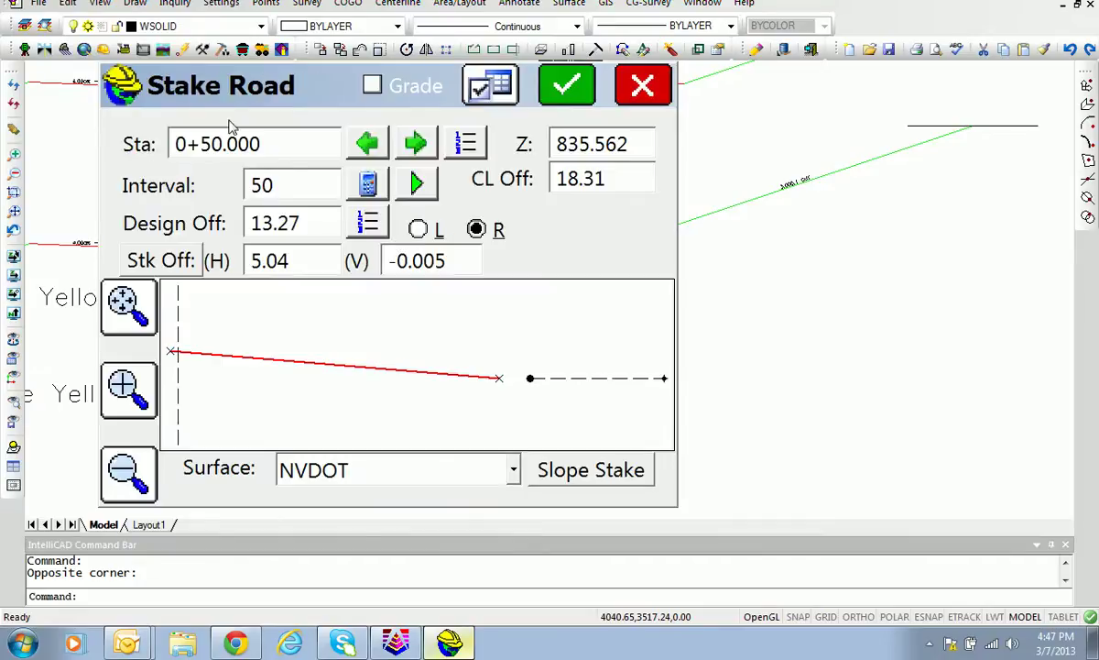
double_click(298, 260)
type("0")
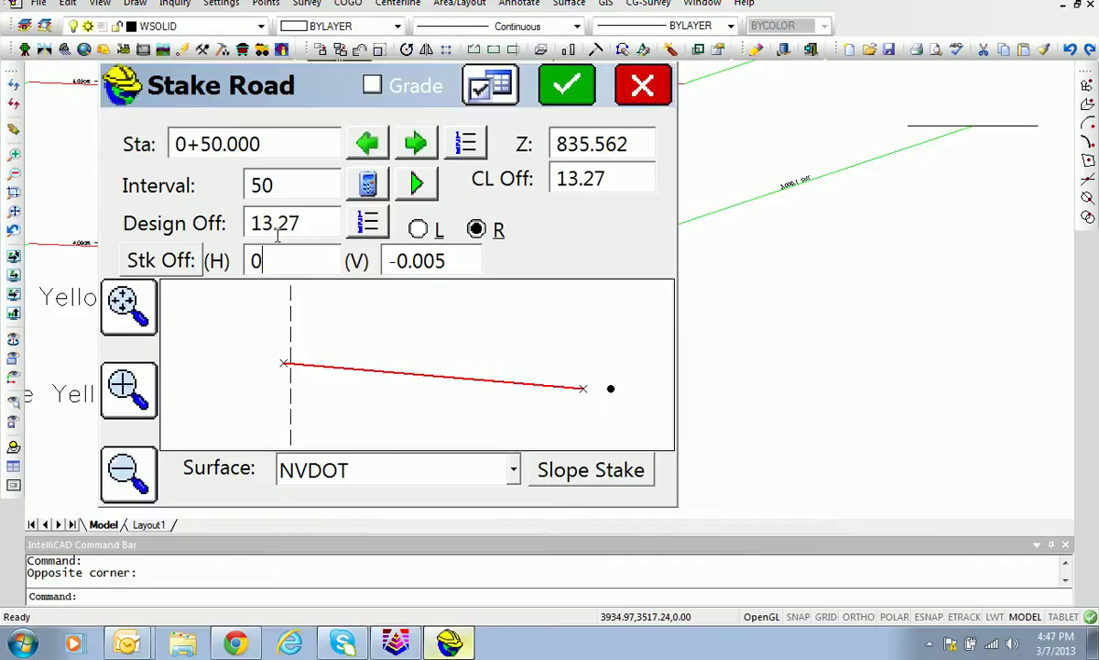
Step: Target the R12.11 section point with a 5.60 horizontal stake offset extending the current slope
left_click(285, 366)
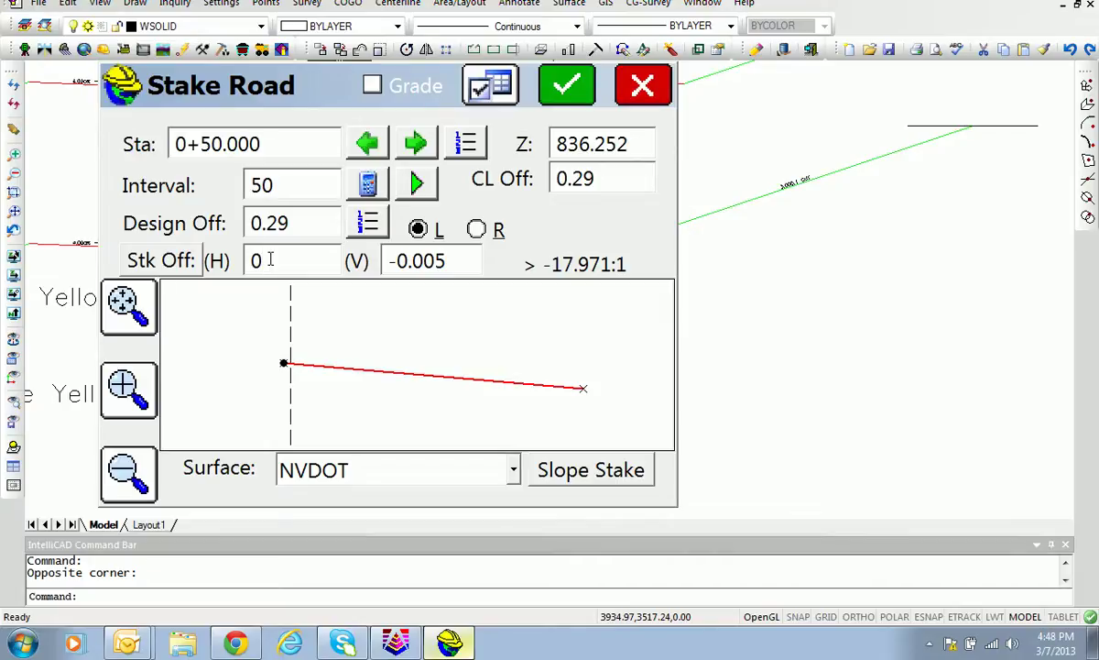
left_click(586, 391)
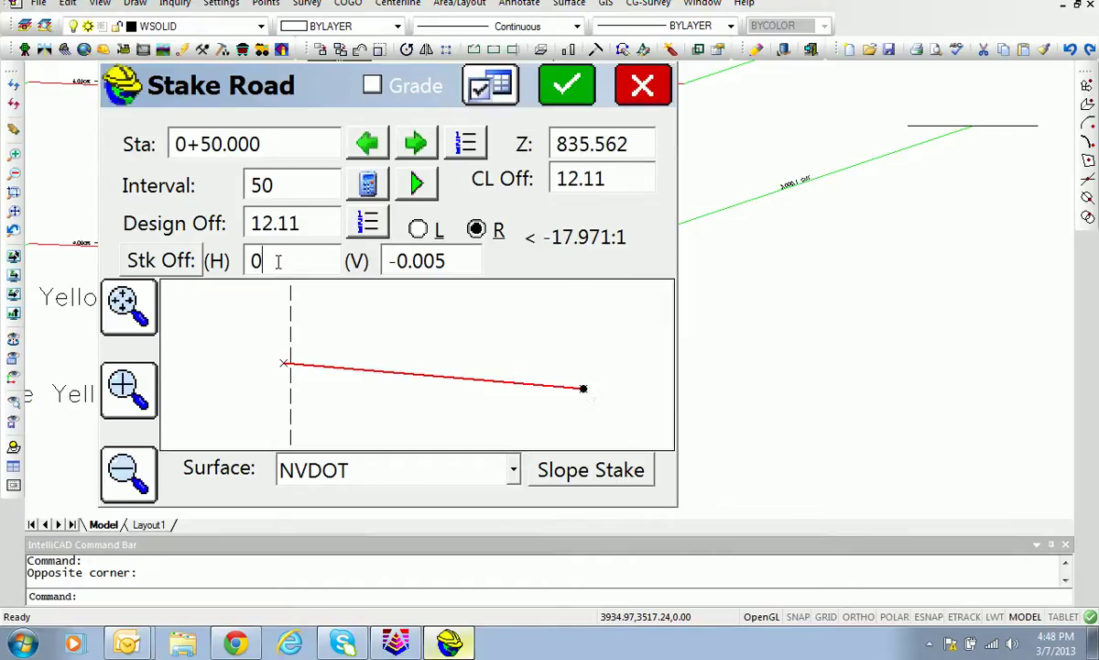
left_click_drag(277, 262, 235, 259)
type("5")
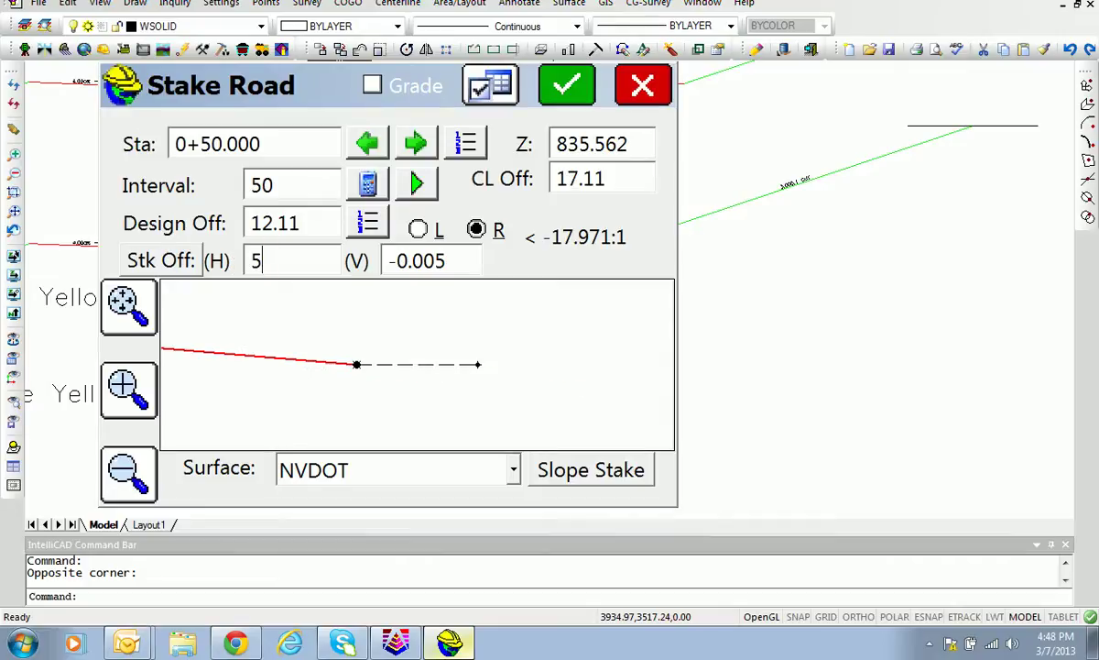
type(".60")
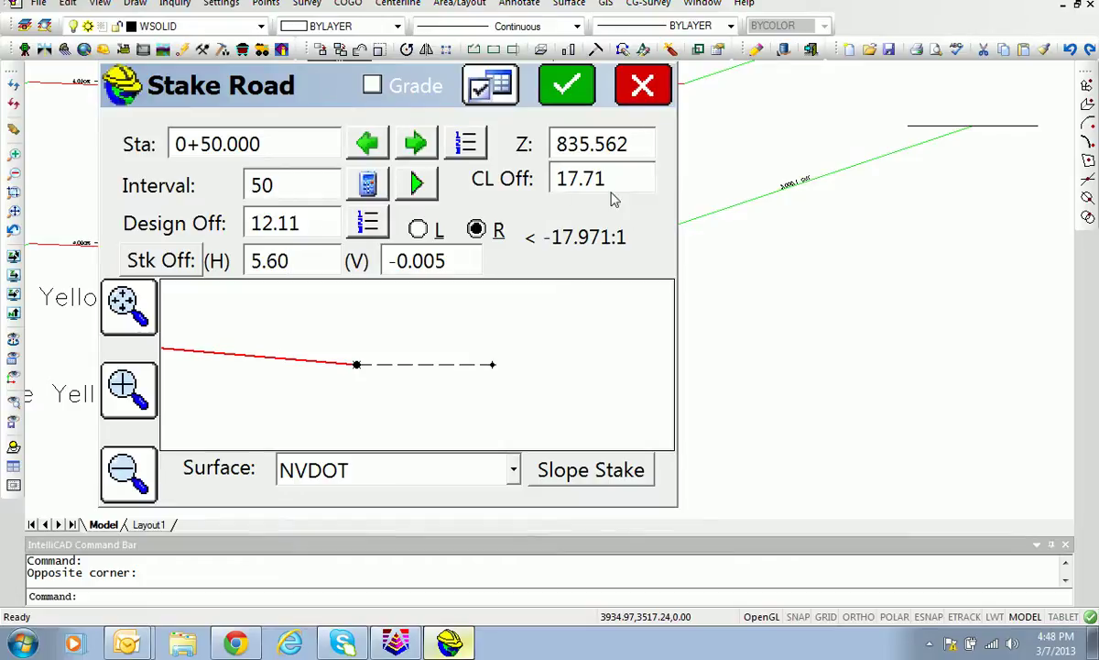
left_click(142, 264)
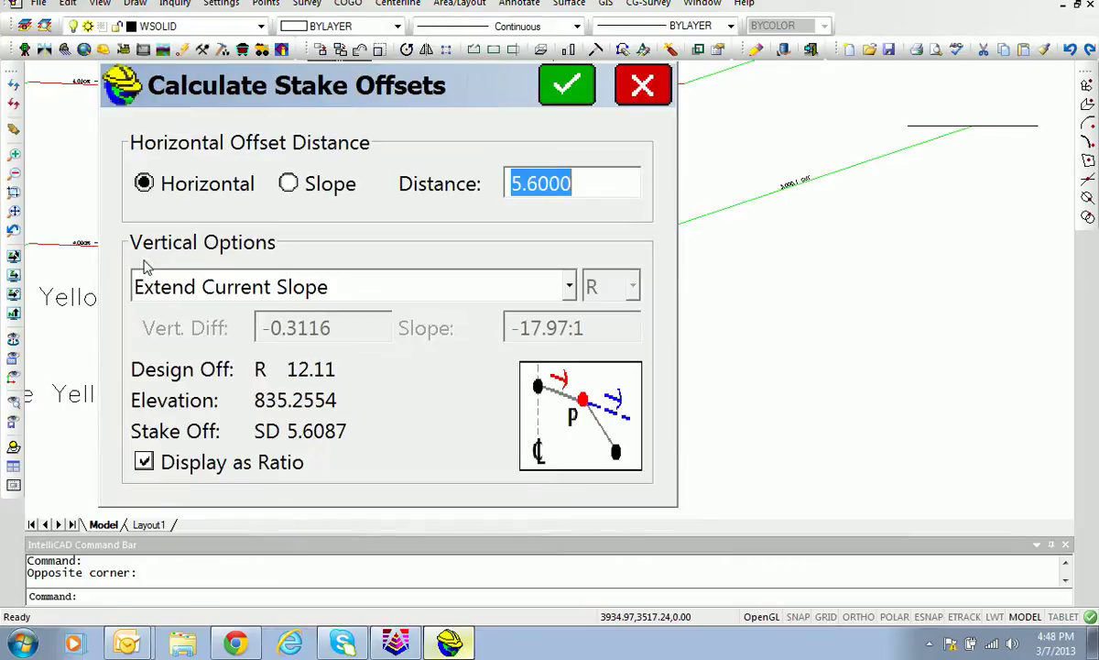
left_click(565, 87)
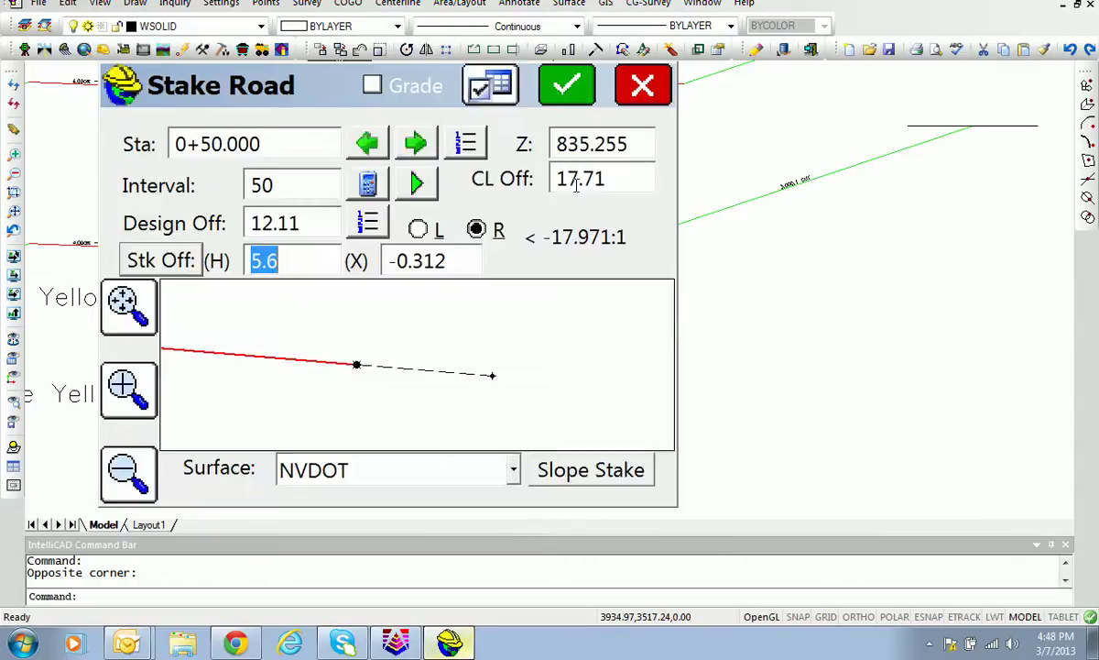
left_click_drag(270, 398, 333, 387)
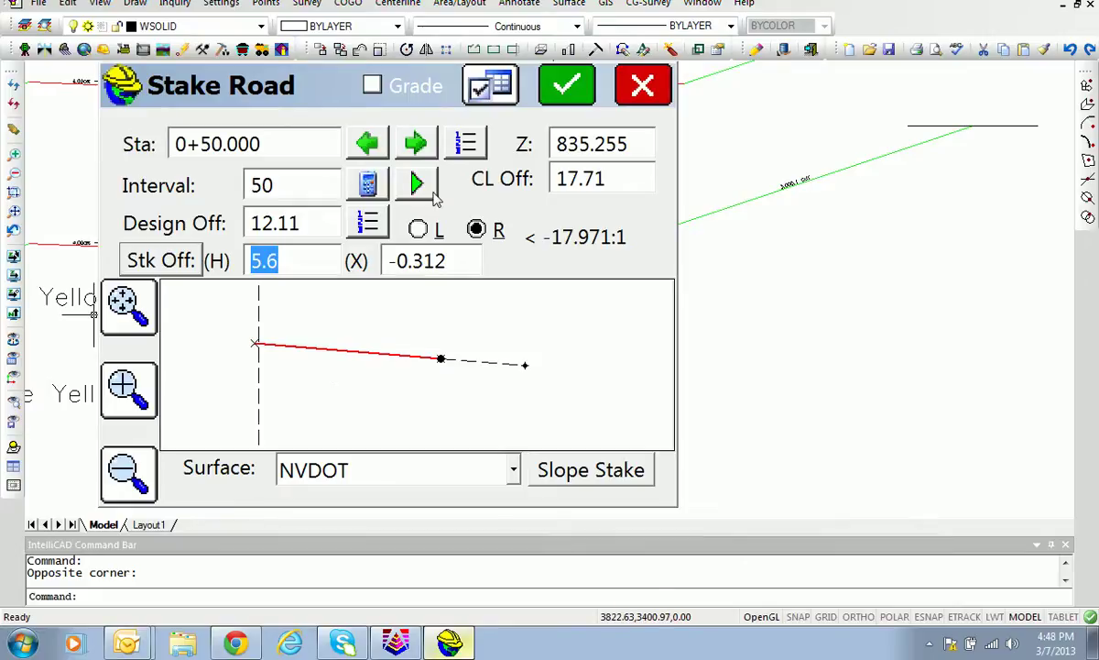
Step: Slope stake from the R17.71 pivot at 6.00:1 cut and fill, zooming out the TPL STK map
left_click(598, 472)
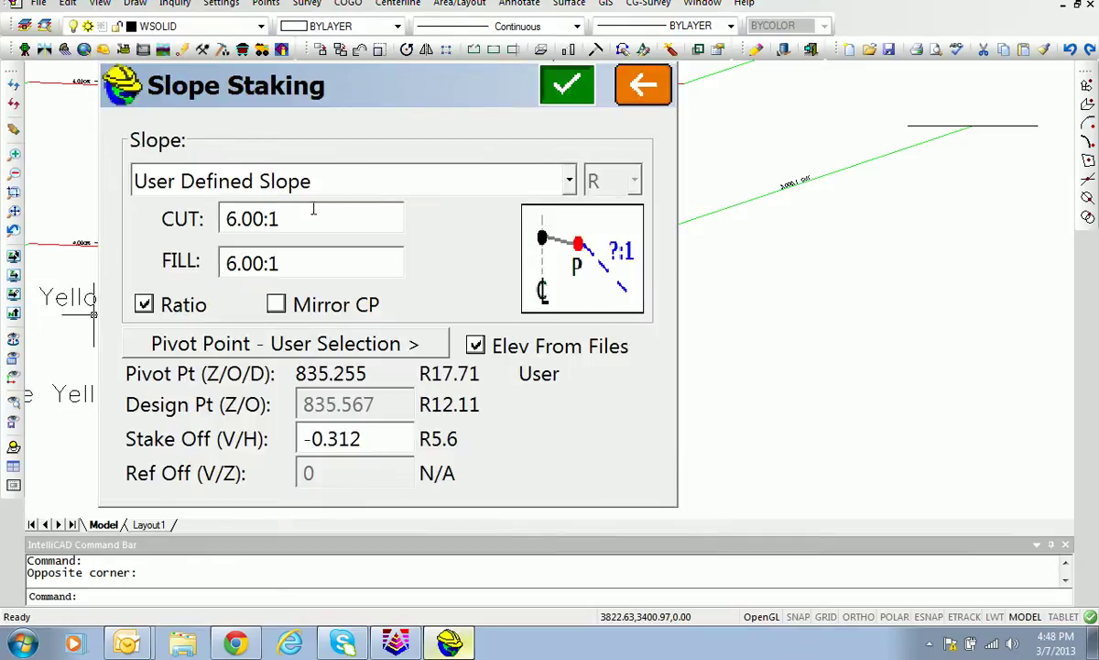
left_click(554, 97)
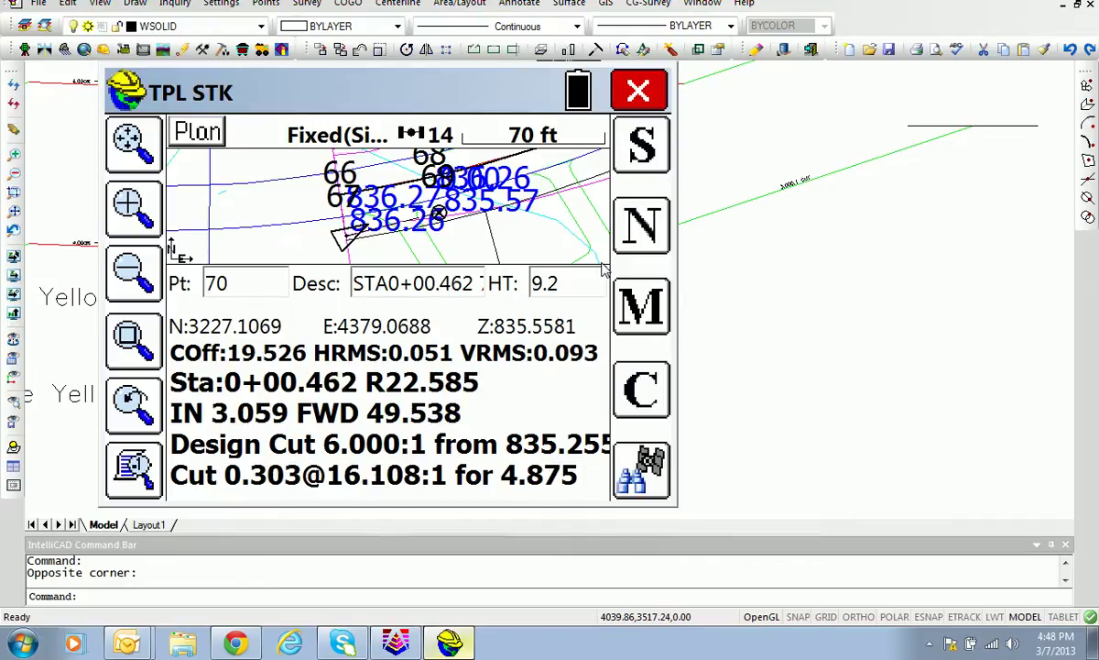
scroll(307, 221, "down", 2)
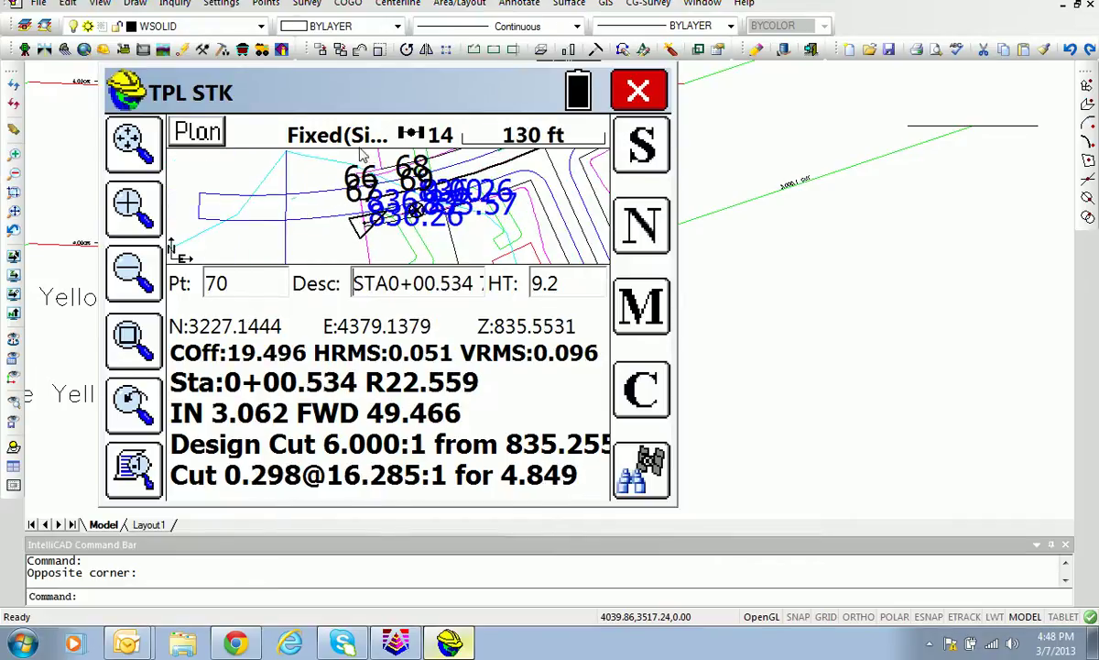